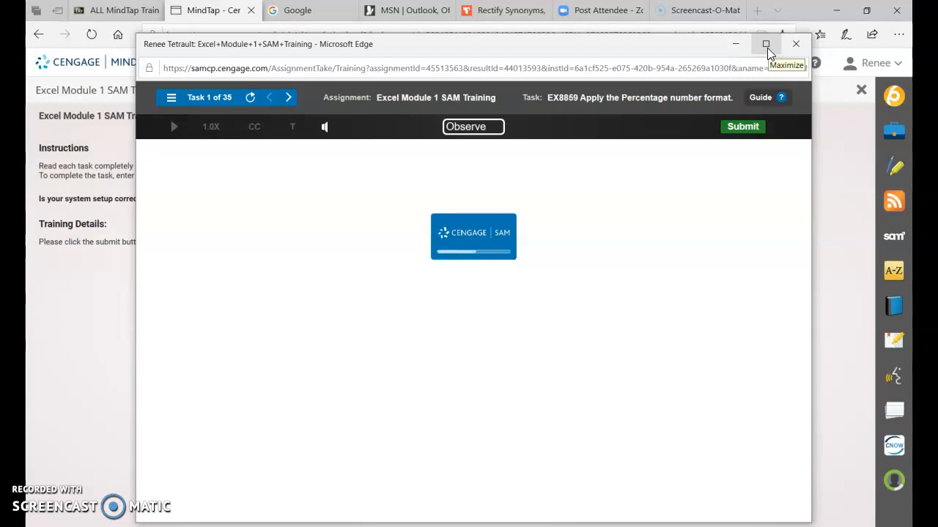
# - Maximize the Edge SAM Training window so Task 1 fills the screen
pyautogui.click(767, 47)
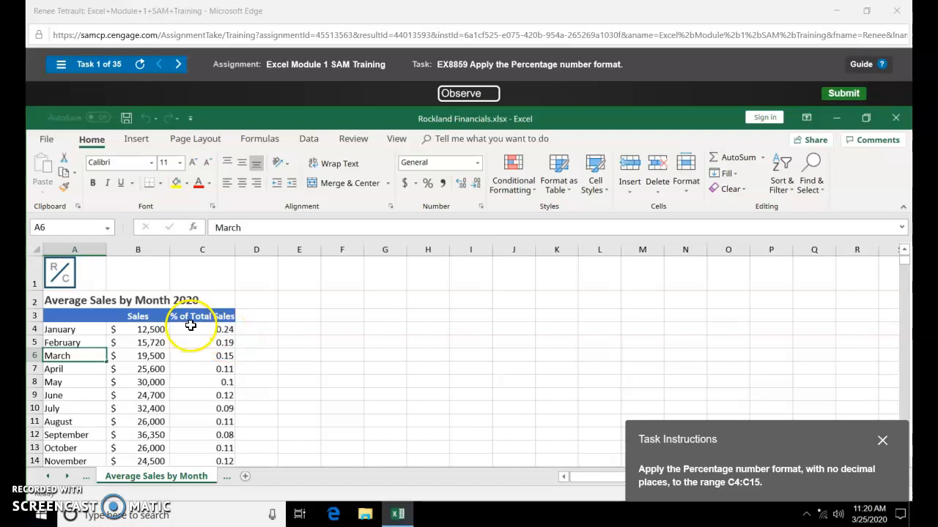
# - Apply Percent Style to the % of Total Sales values in C4:C15
pyautogui.moveTo(196, 331); pyautogui.dragTo(195, 427)
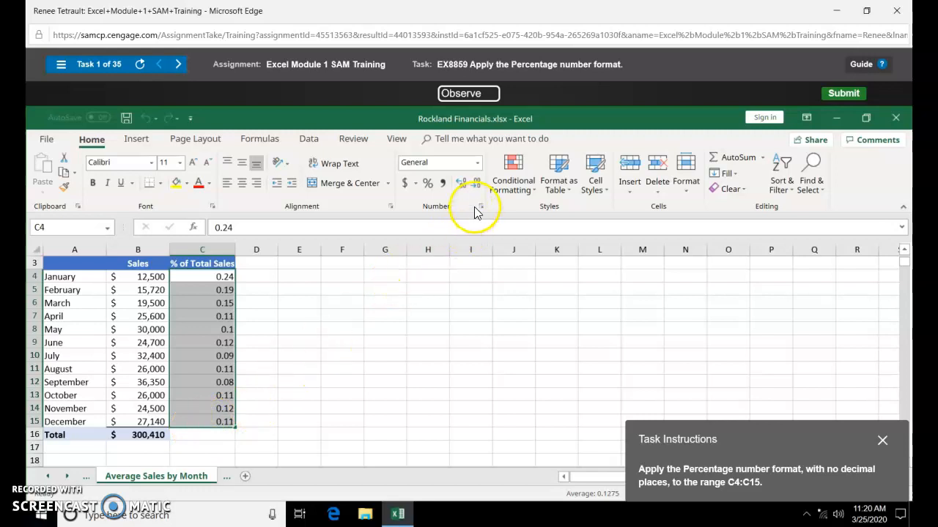
pyautogui.click(425, 185)
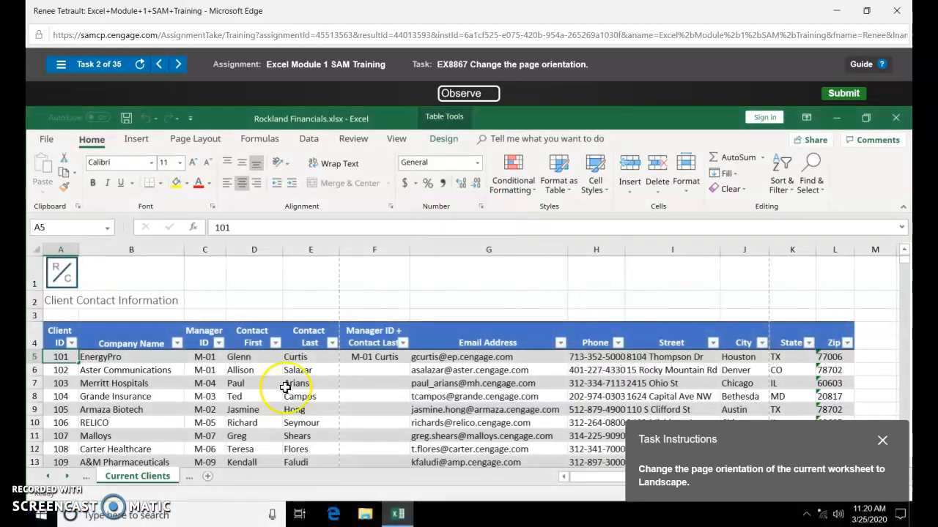
# - Set the Current Clients sheet's page orientation to Landscape from Page Layout
pyautogui.click(215, 146)
pyautogui.click(170, 176)
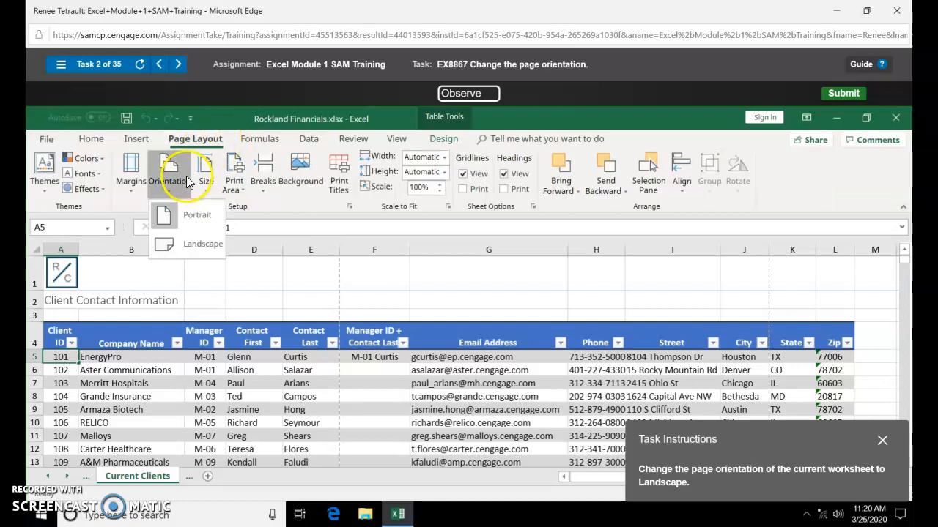
pyautogui.click(186, 235)
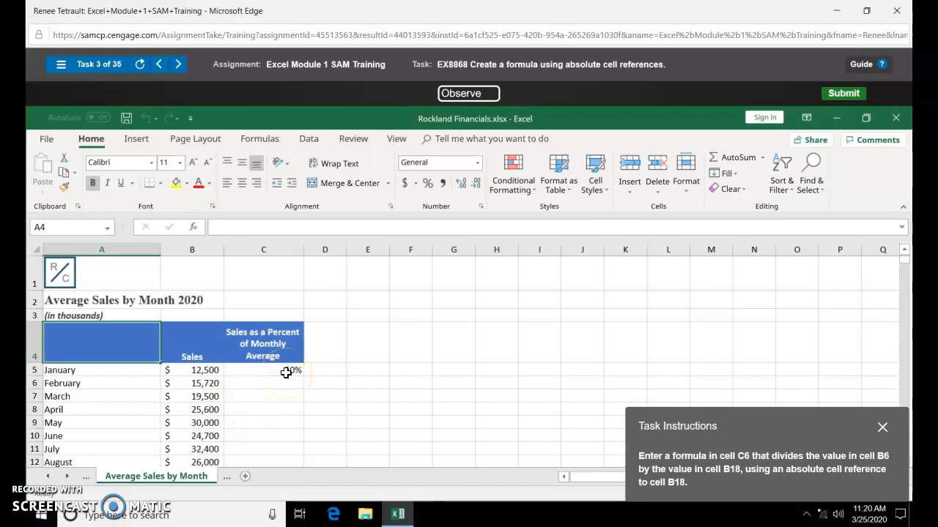
# - Enter =B6/$B$18 in C6, with B18 as an absolute reference, showing 63%
pyautogui.click(283, 381)
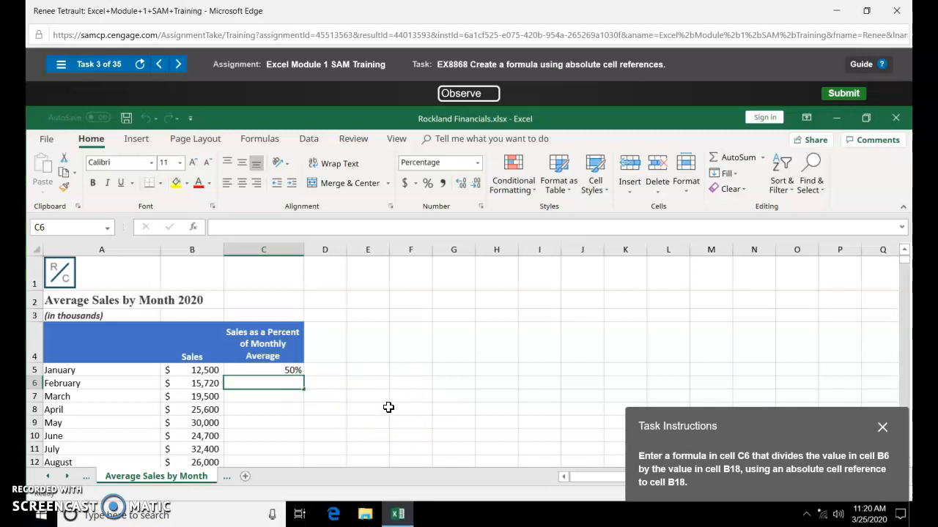
pyautogui.write('=')
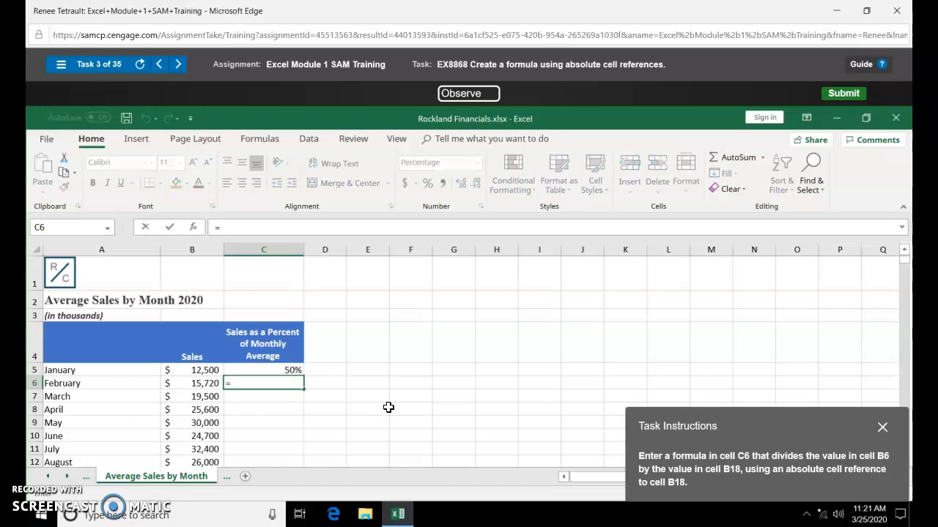
pyautogui.press('Left')
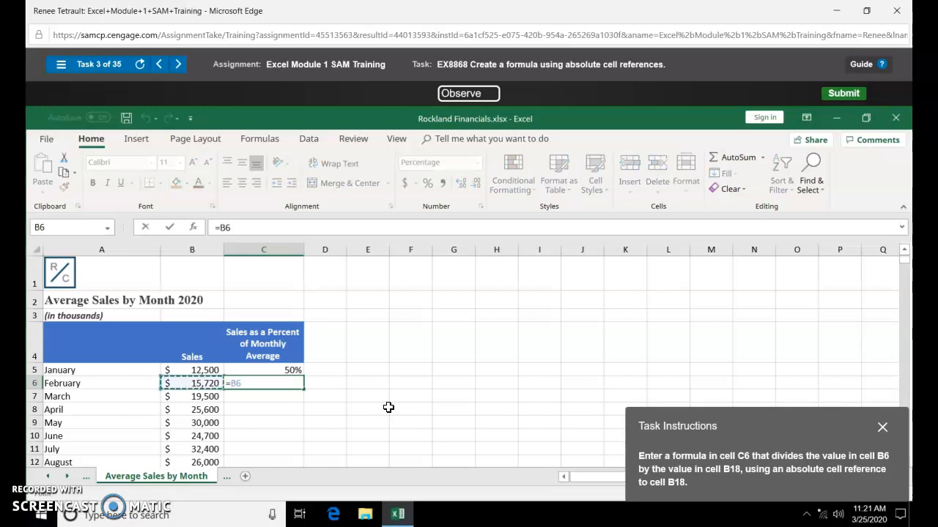
pyautogui.write('/B18')
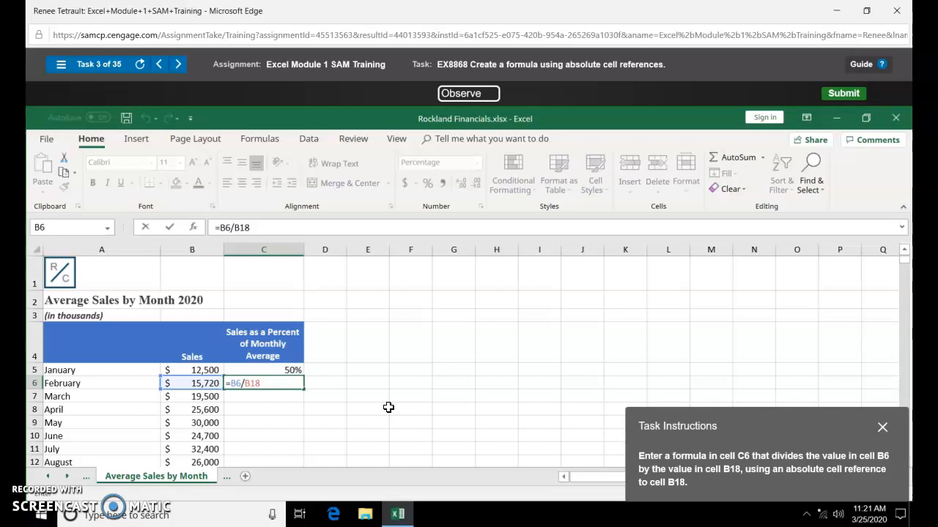
pyautogui.press('BackSpace')
pyautogui.press('BackSpace')
pyautogui.press('BackSpace')
pyautogui.write('$B$18')
pyautogui.click(279, 383)
pyautogui.press('Return')
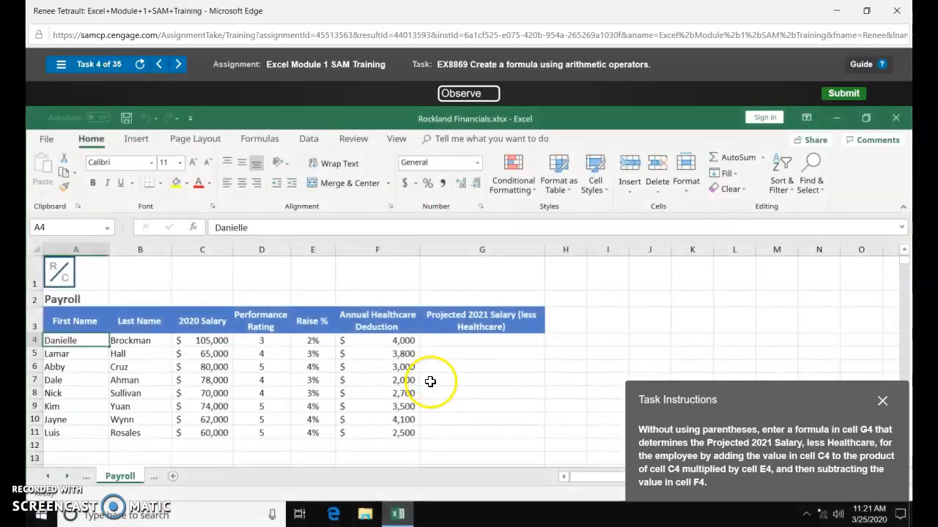
# - Enter =C4+(C4*E4)-F4 in G4 to show the projected salary of $103,100
pyautogui.click(449, 343)
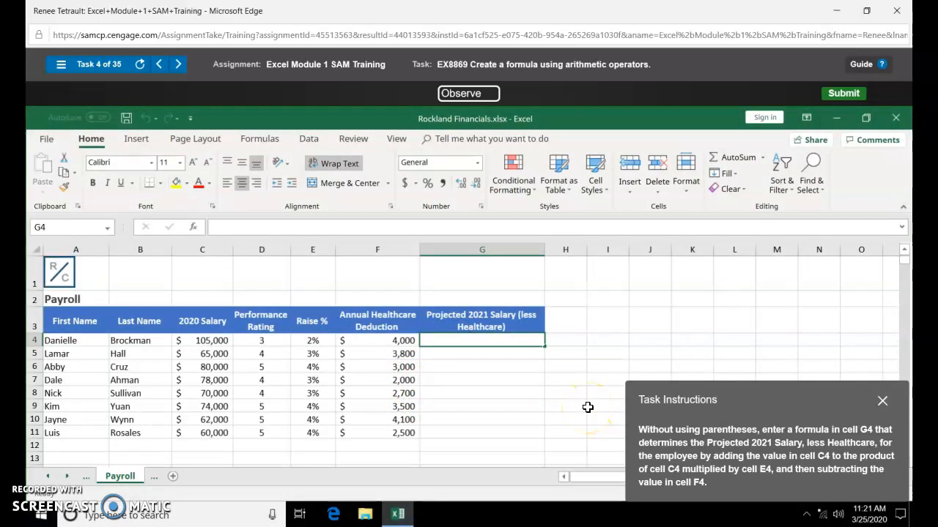
pyautogui.write('=C4')
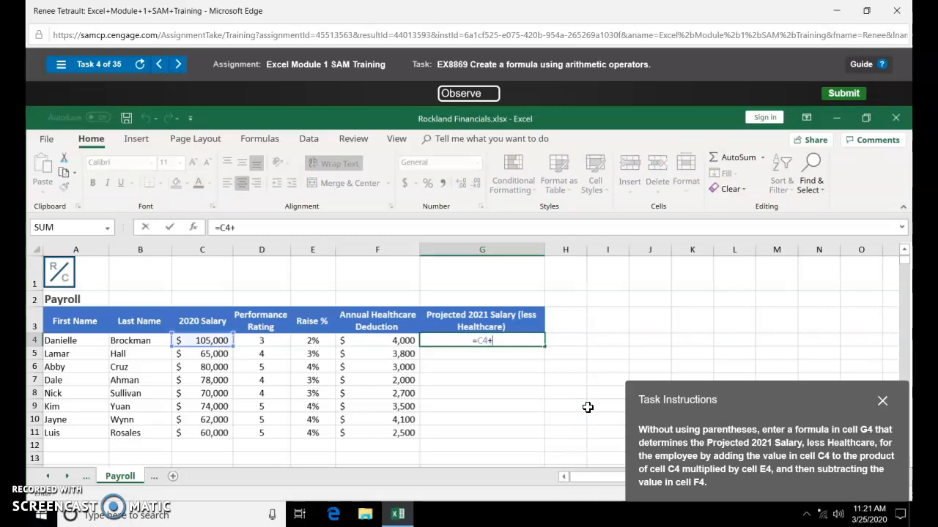
pyautogui.write('+(C4*E')
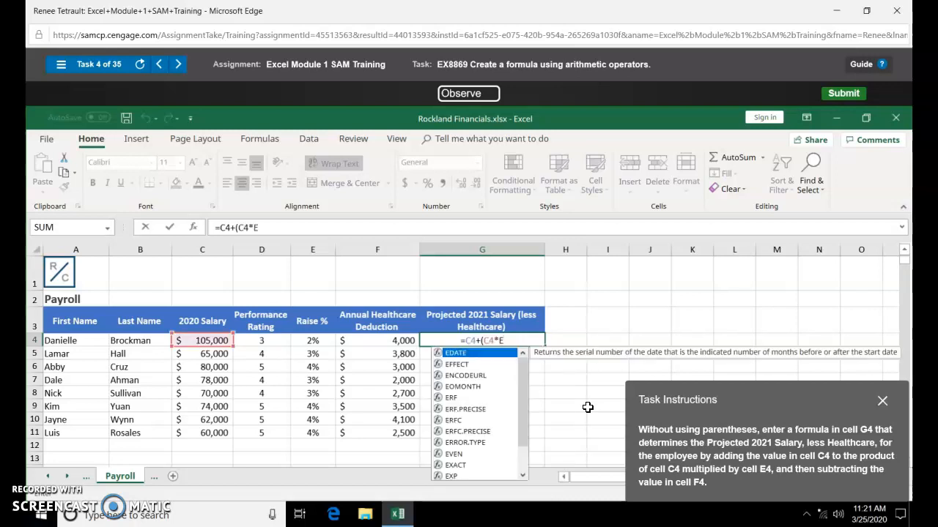
pyautogui.write('4')
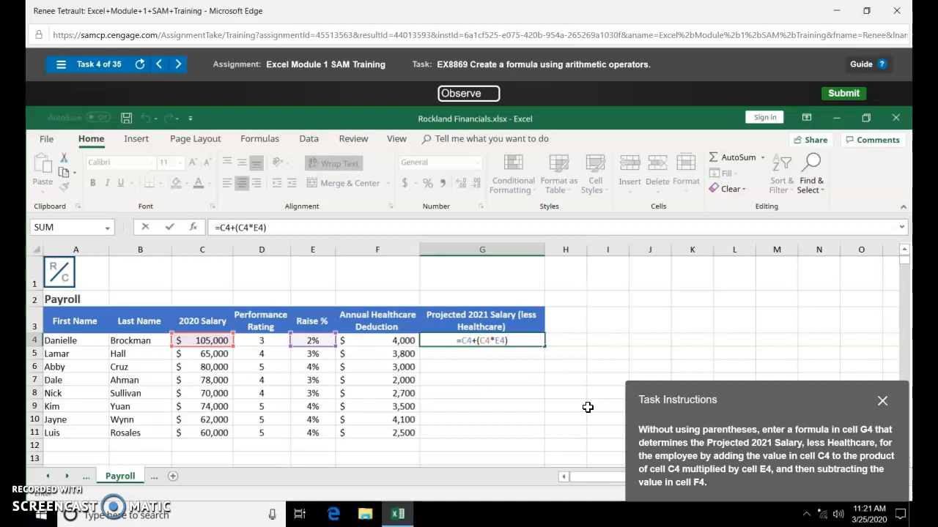
pyautogui.write(')-F4')
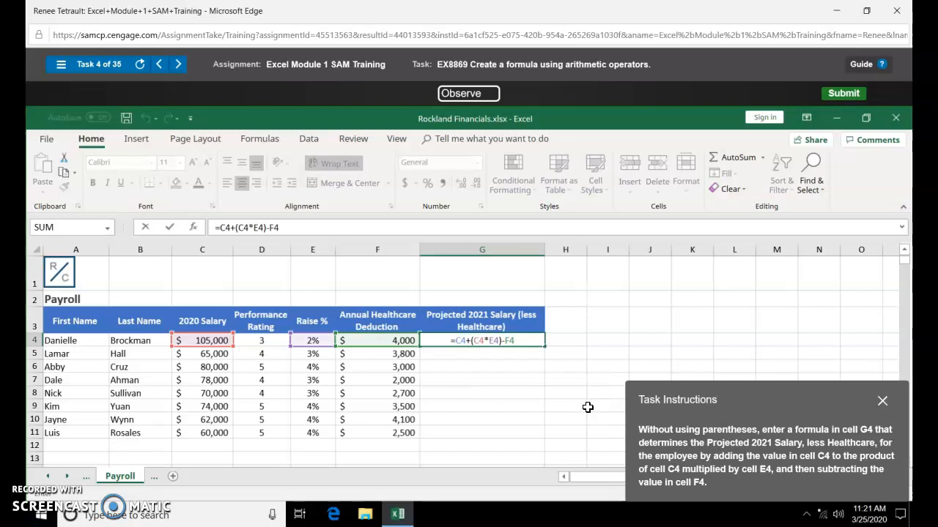
pyautogui.press('Return')
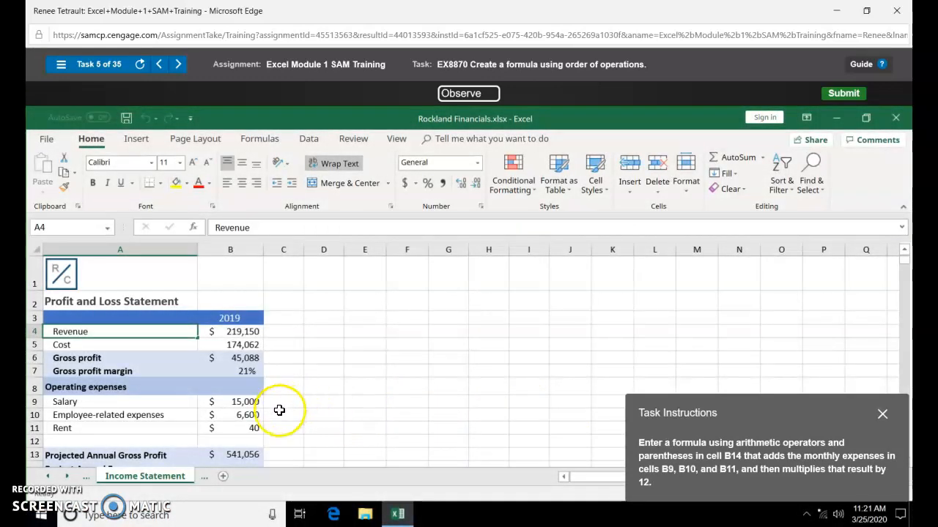
# - Enter =SUM(B9:B11)*12 in B14 for Project Annual Expenses
pyautogui.scroll(-1, 276, 417)
pyautogui.click(231, 403)
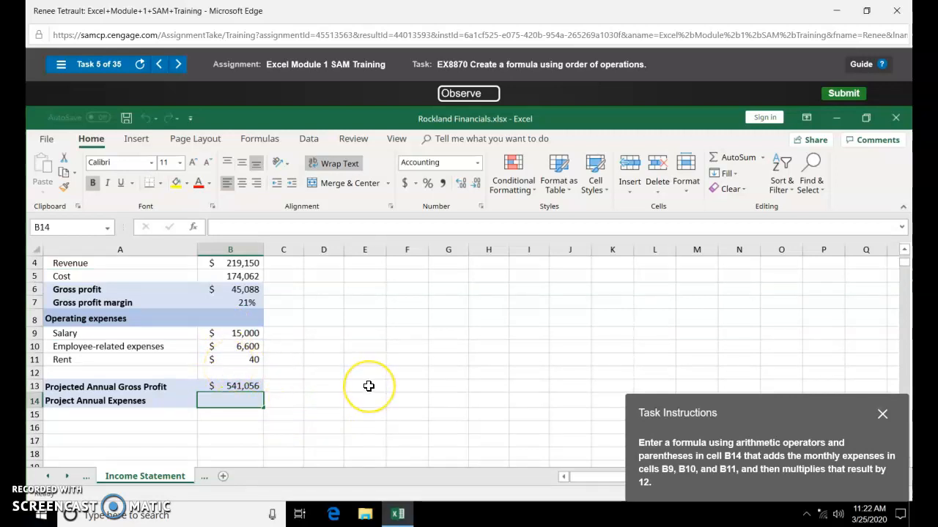
pyautogui.write('=')
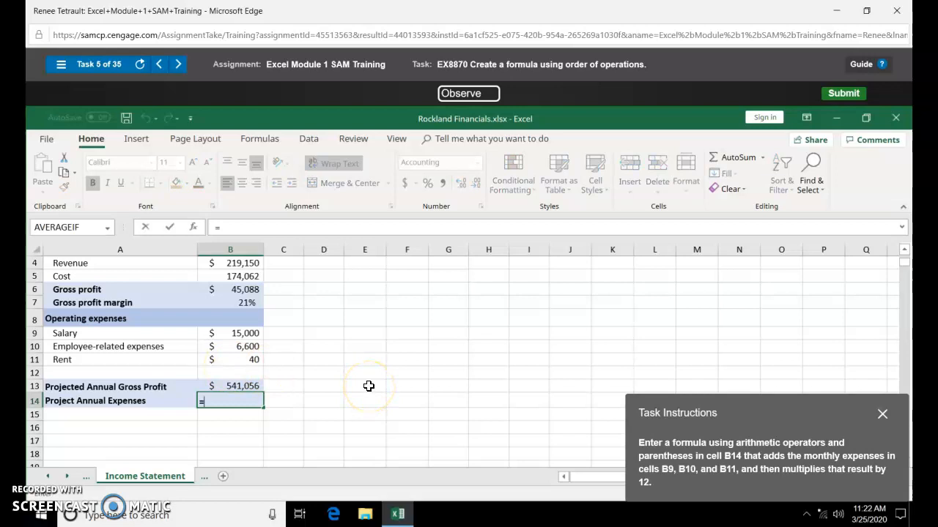
pyautogui.write('su')
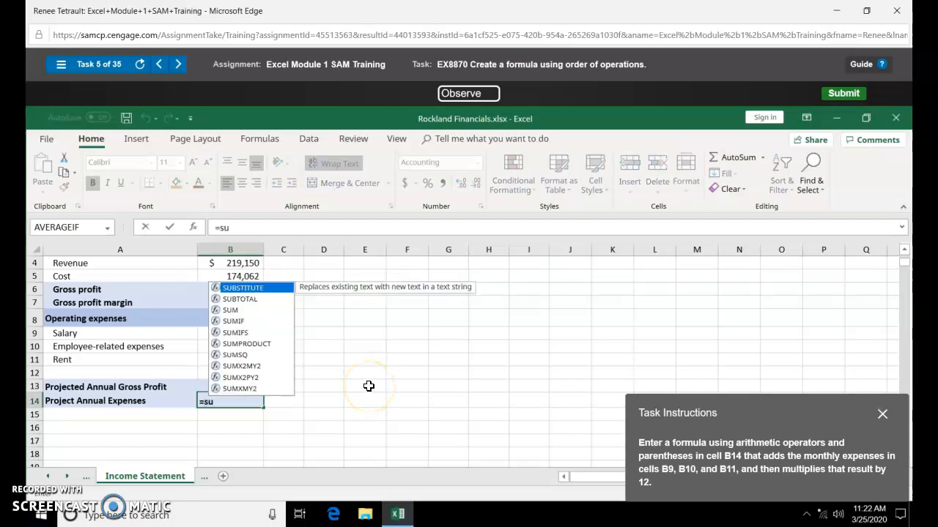
pyautogui.doubleClick(231, 310)
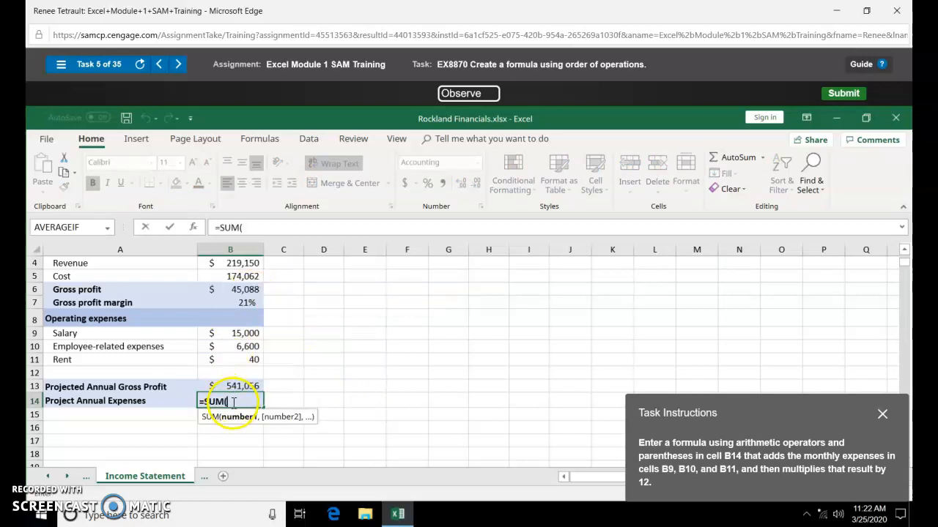
pyautogui.moveTo(235, 332); pyautogui.dragTo(233, 357)
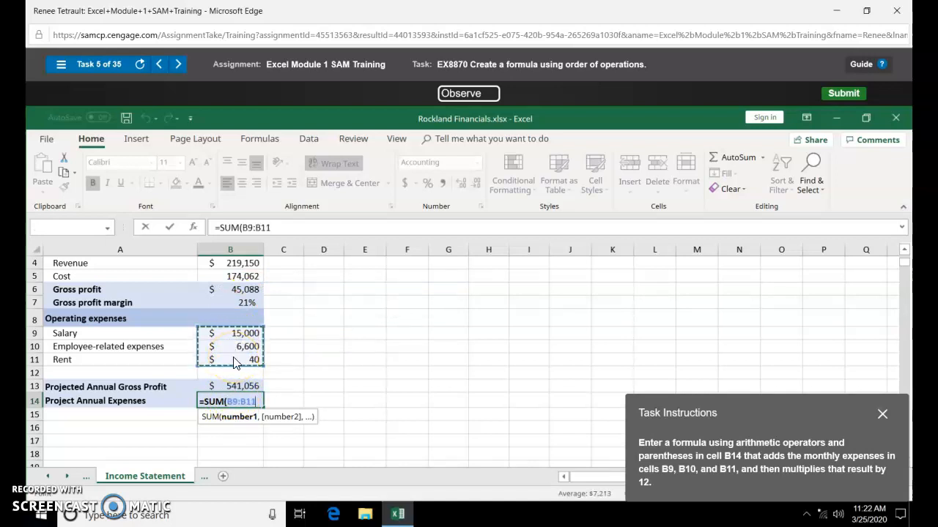
pyautogui.write(')')
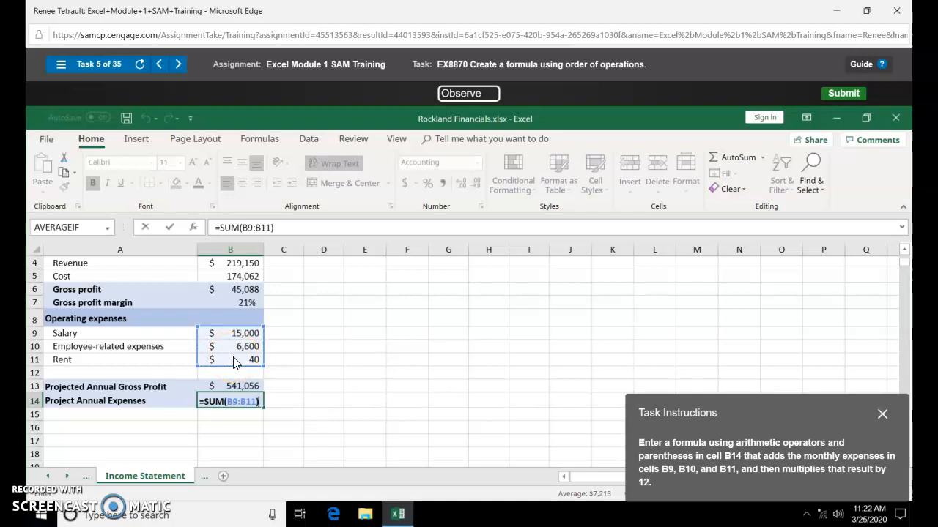
pyautogui.write('*')
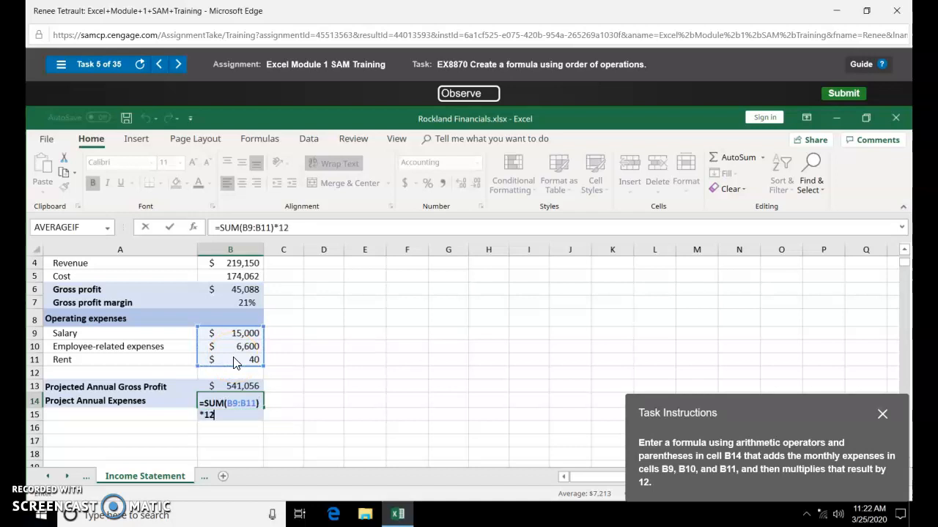
pyautogui.press('Return')
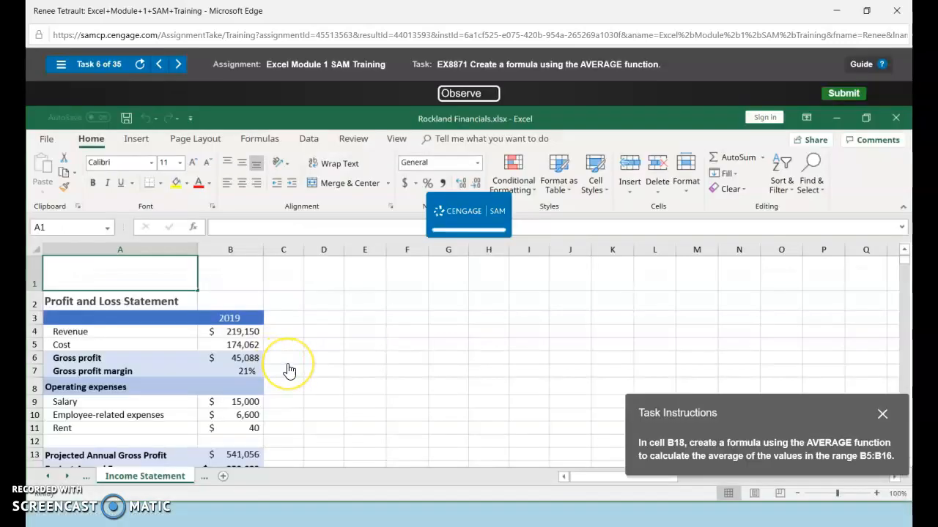
# - Insert an AutoSum AVERAGE in B18 over B5:B16, giving $25,034
pyautogui.scroll(-1, 213, 421)
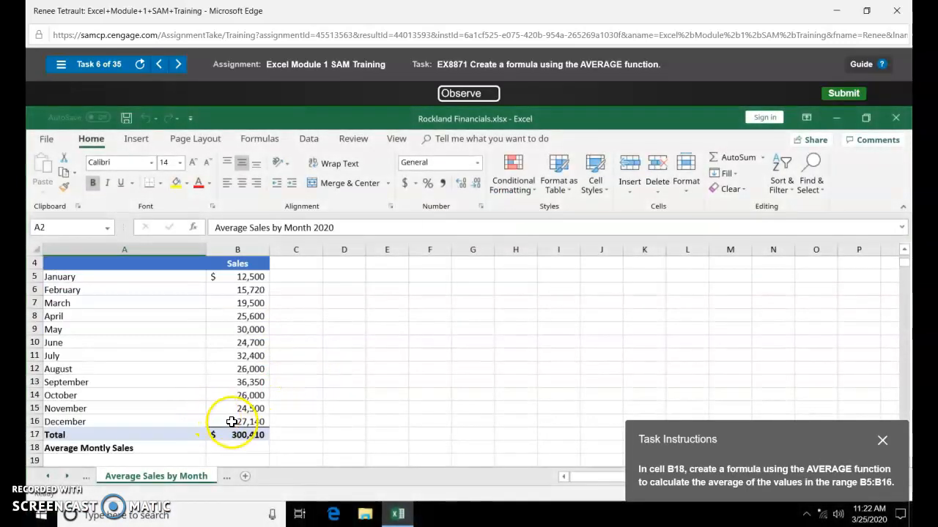
pyautogui.click(240, 450)
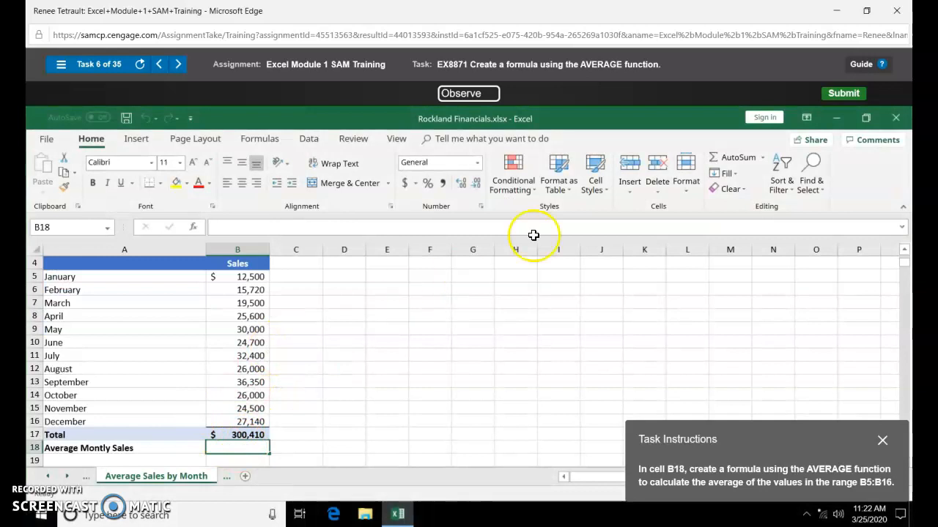
pyautogui.click(764, 162)
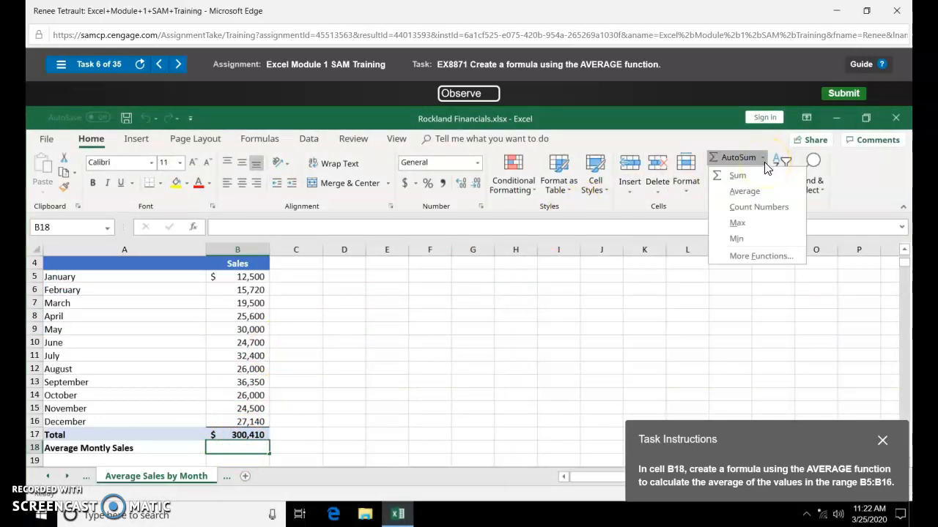
pyautogui.click(745, 191)
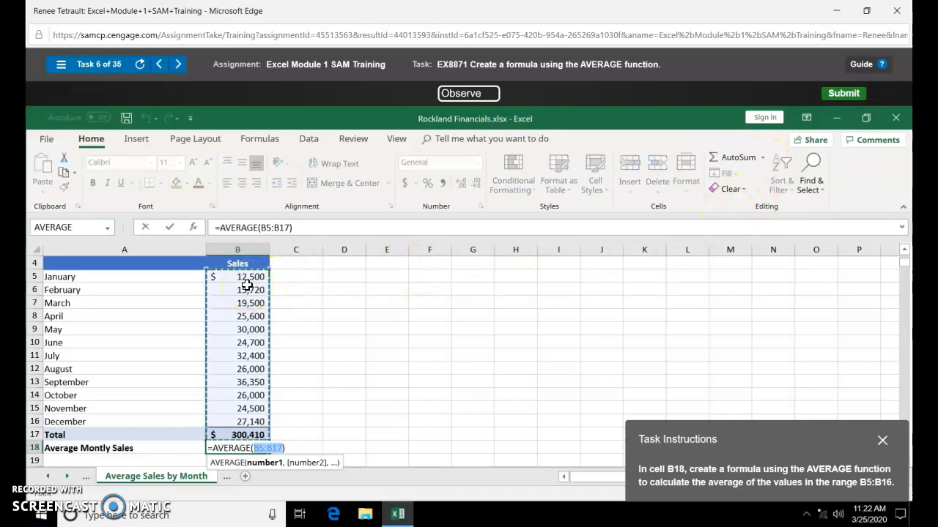
pyautogui.moveTo(246, 285); pyautogui.dragTo(244, 415)
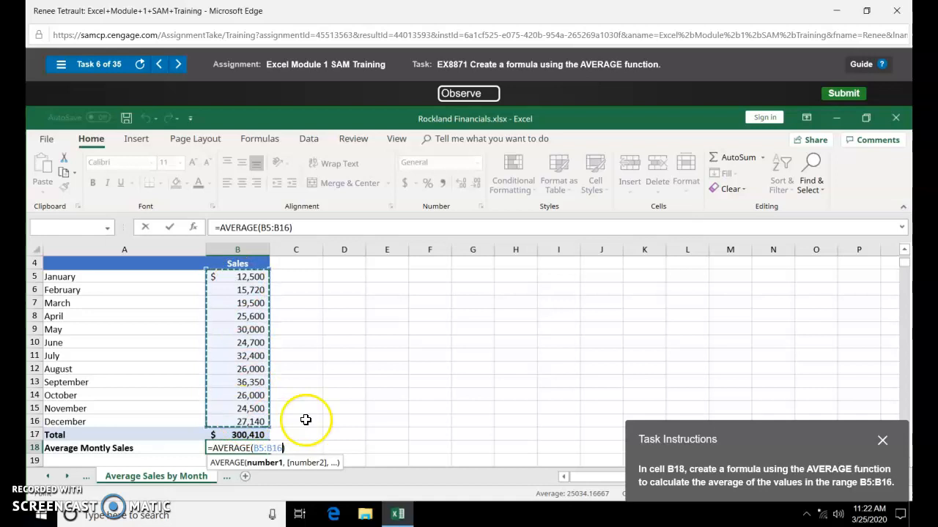
pyautogui.press('Return')
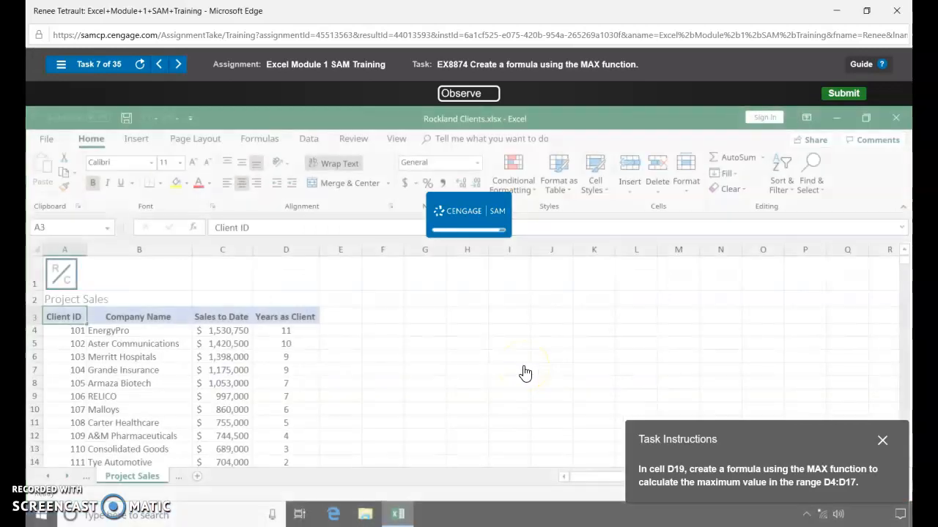
# - Insert an AutoSum MAX in D19 with the range corrected to D4:D17, giving 11
pyautogui.scroll(-2, 329, 374)
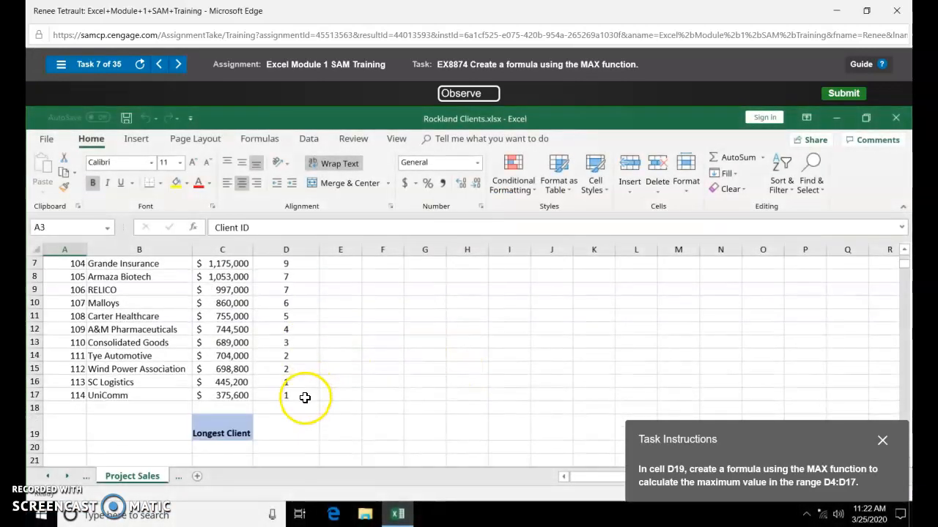
pyautogui.click(279, 428)
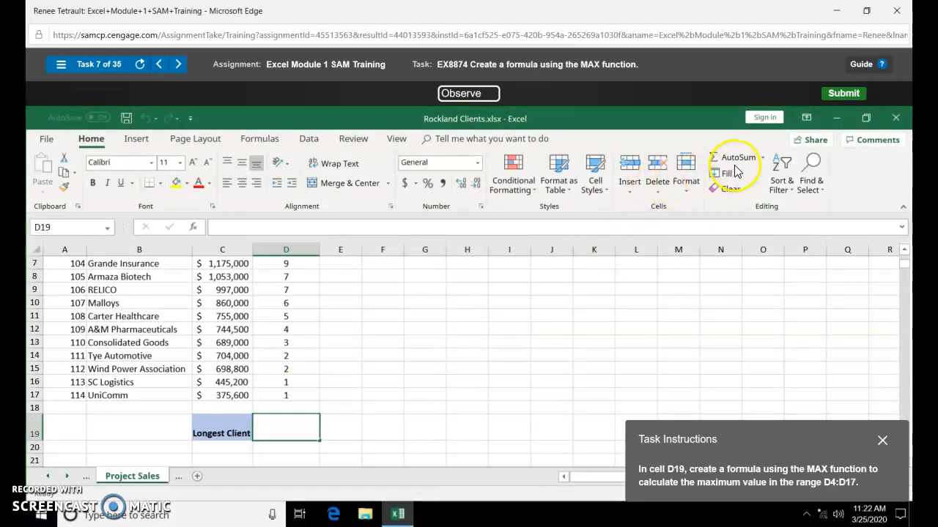
pyautogui.click(764, 159)
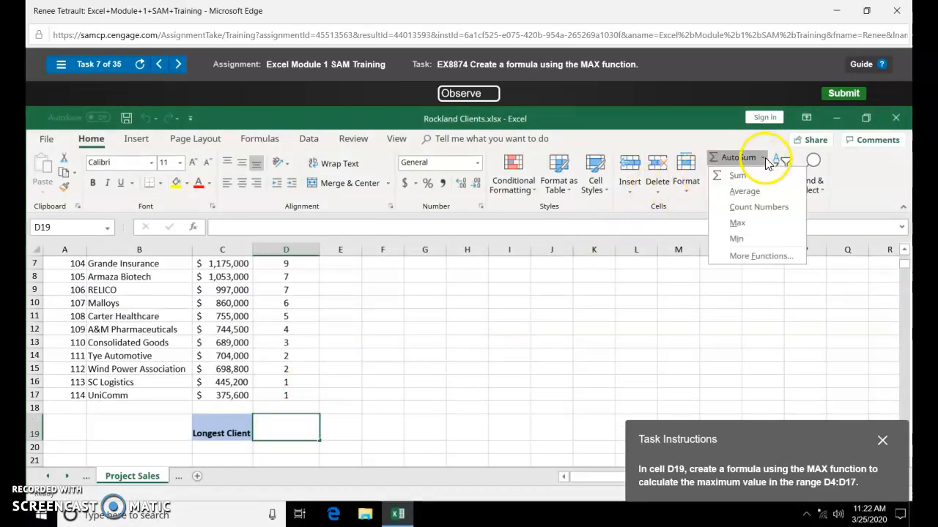
pyautogui.click(738, 223)
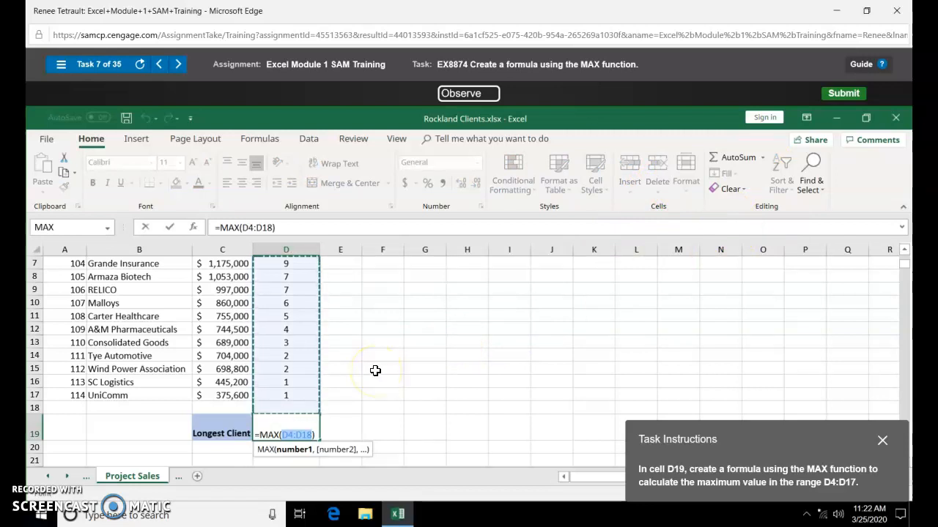
pyautogui.hotkey('shift', 'Up')
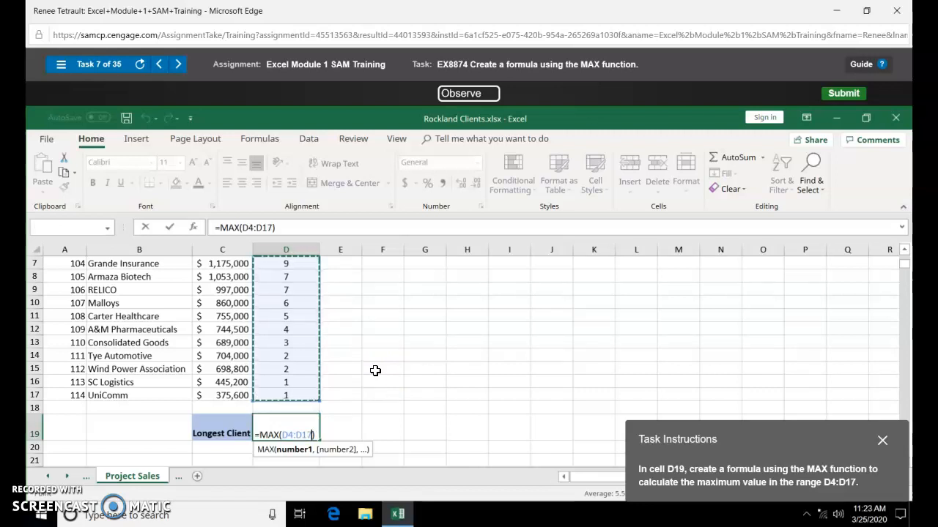
pyautogui.press('Return')
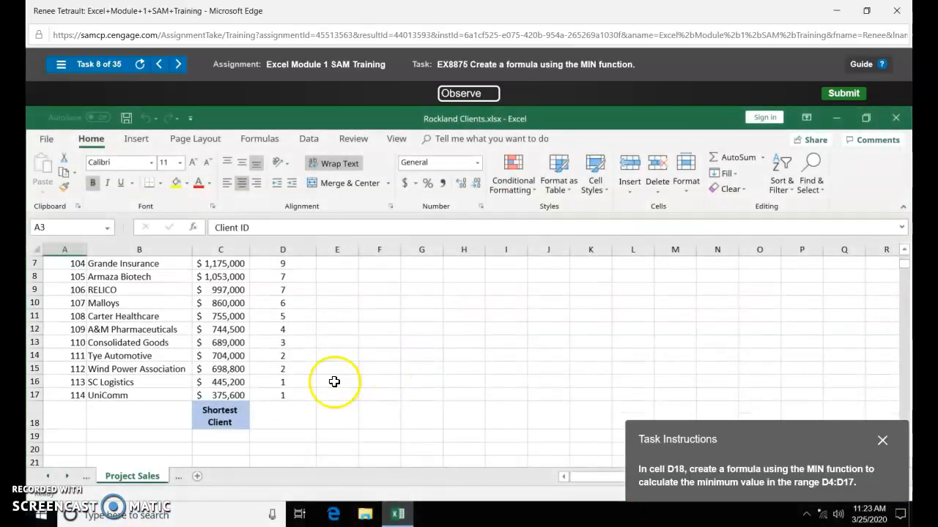
# - Insert an AutoSum MIN in D18 over D4:D17, giving 1
pyautogui.click(278, 414)
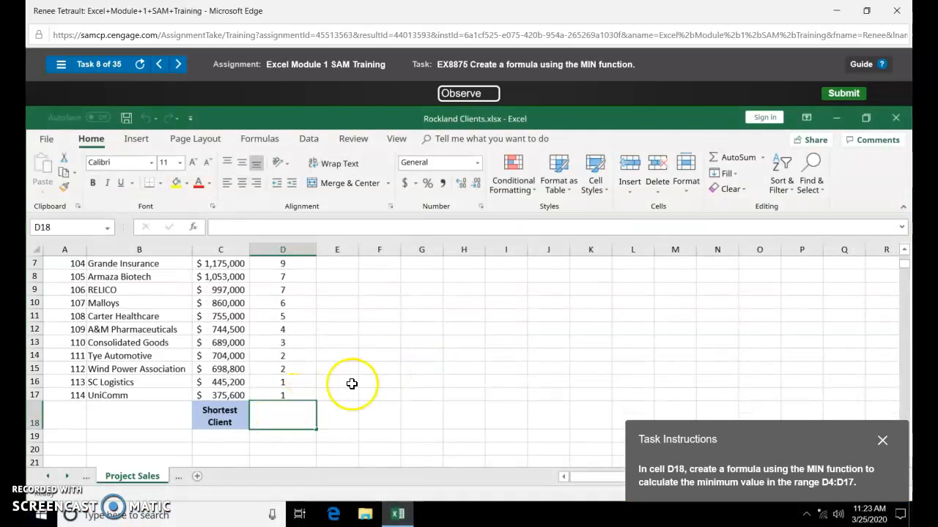
pyautogui.click(762, 158)
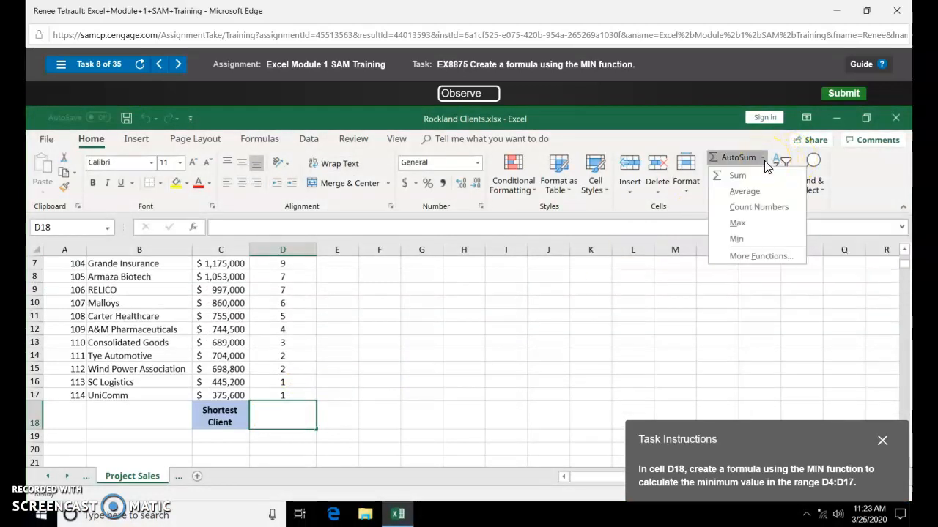
pyautogui.click(733, 239)
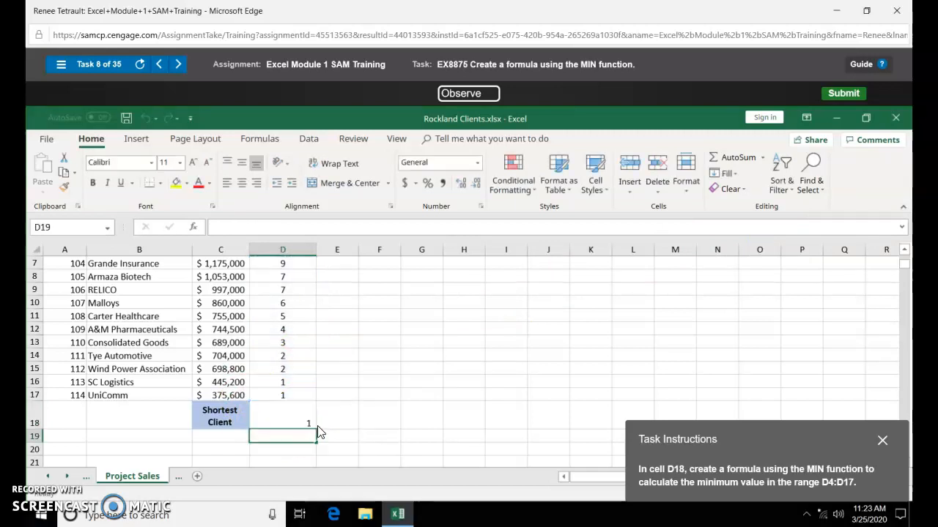
pyautogui.press('Return')
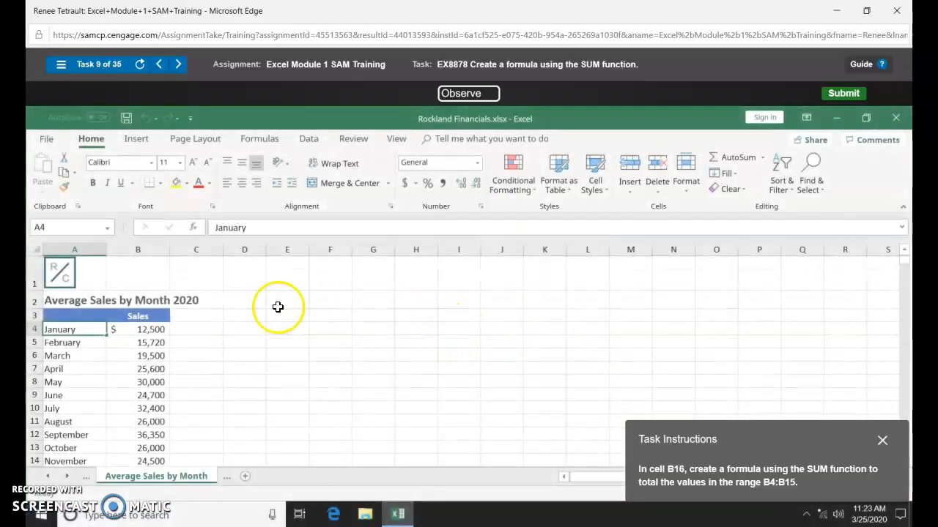
# - Use AutoSum in B16 to total B4:B15 as $300,410
pyautogui.scroll(-3, 150, 337)
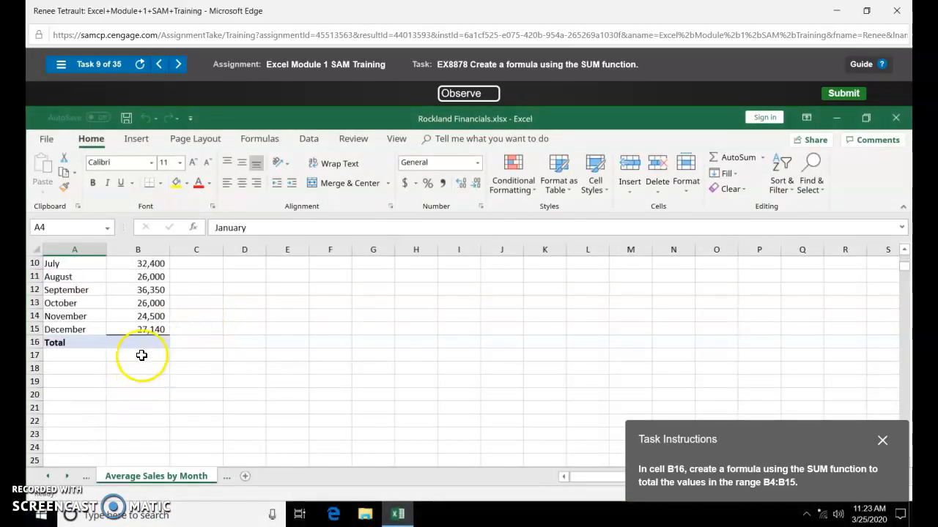
pyautogui.click(145, 344)
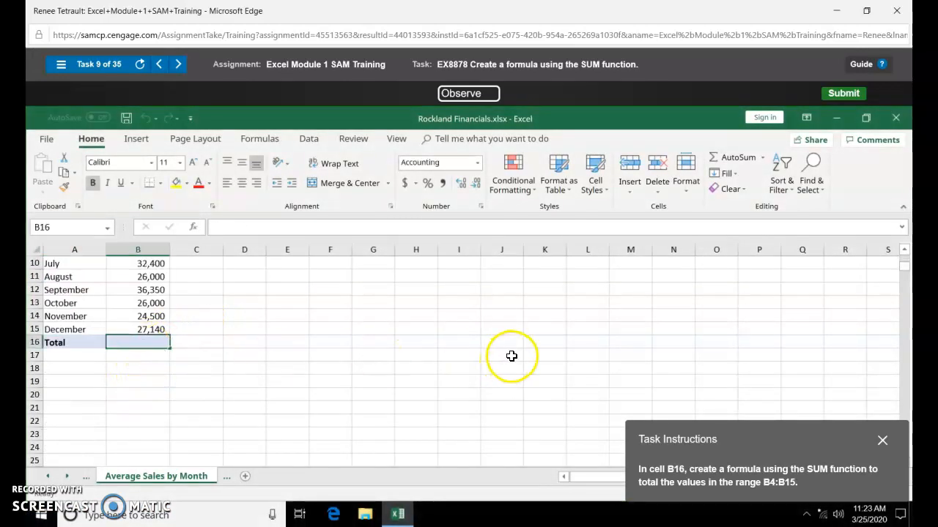
pyautogui.click(741, 160)
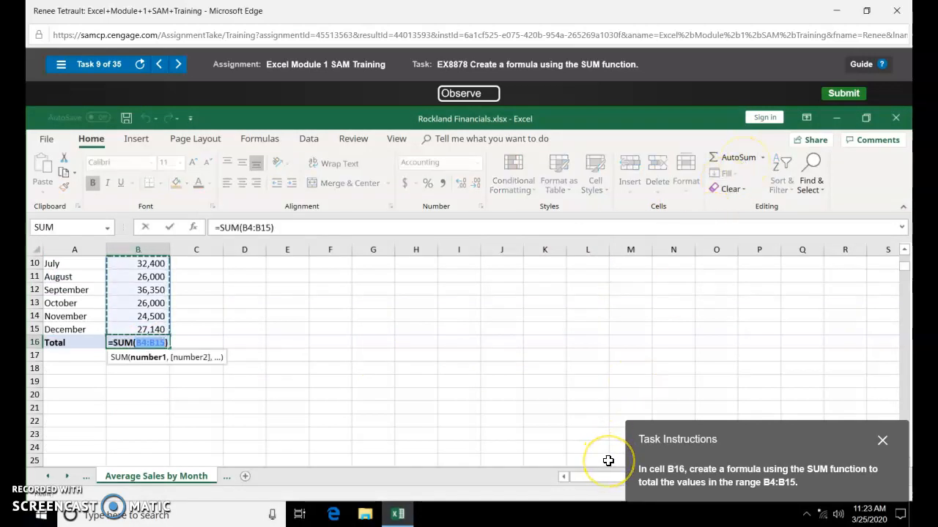
pyautogui.press('Return')
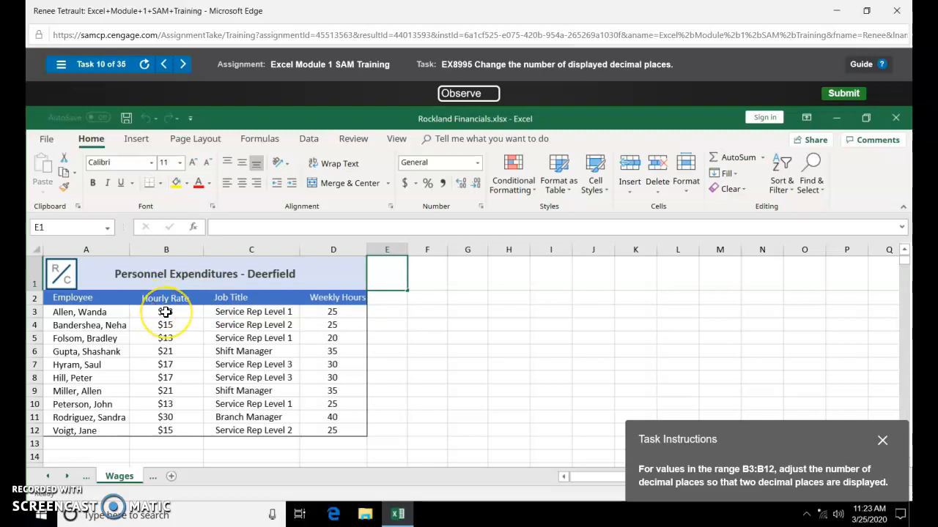
# - Show the hourly rates in B3:B12 with two decimal places, such as $12.50
pyautogui.moveTo(165, 312); pyautogui.dragTo(166, 431)
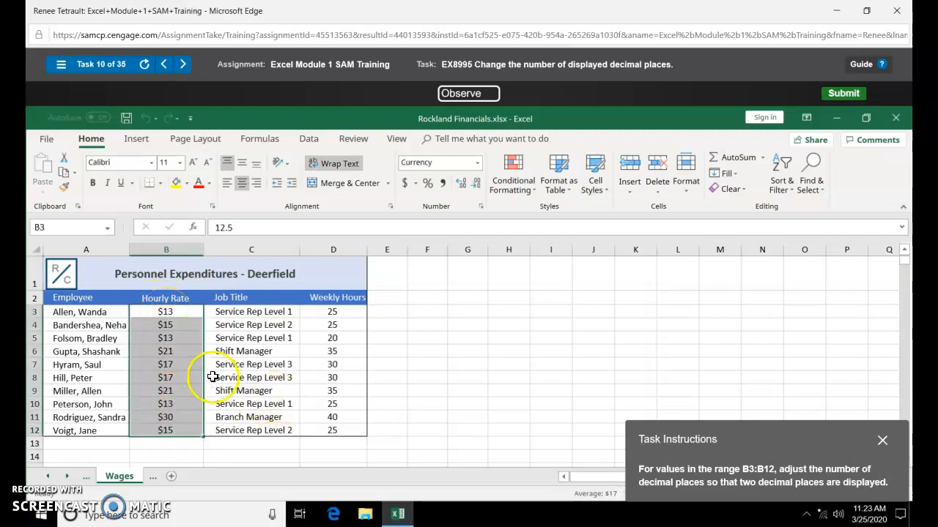
pyautogui.click(457, 186)
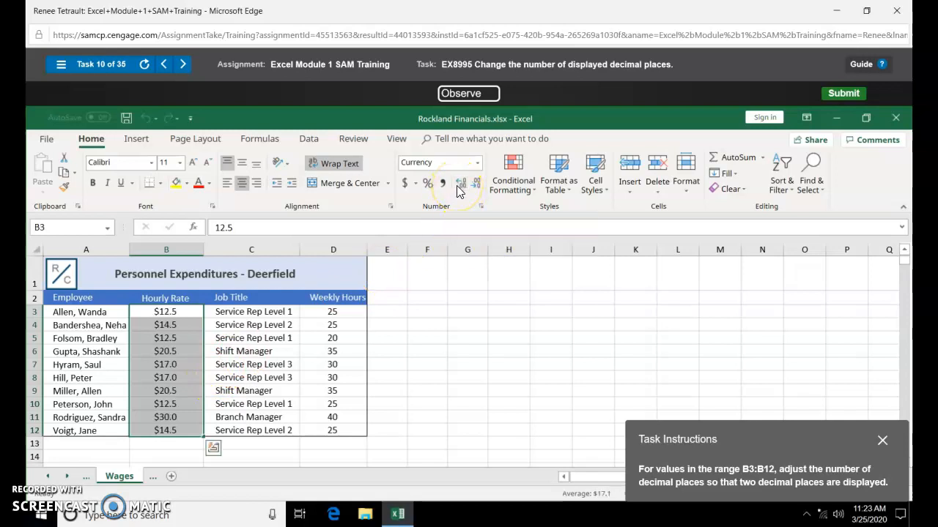
pyautogui.click(456, 186)
pyautogui.click(681, 352)
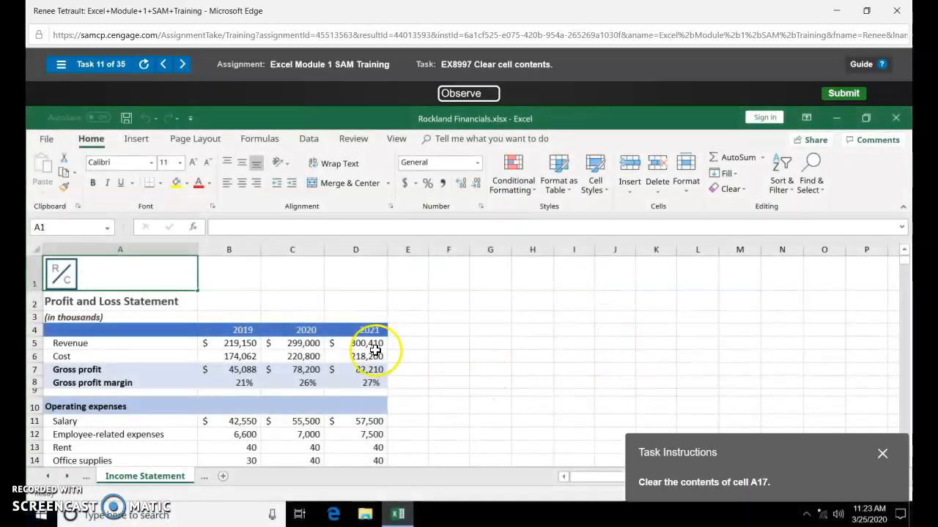
# - Clear the 'Repairs, maintenance, and fees' label from cell A17 on the Income Statement
pyautogui.scroll(-1, 99, 392)
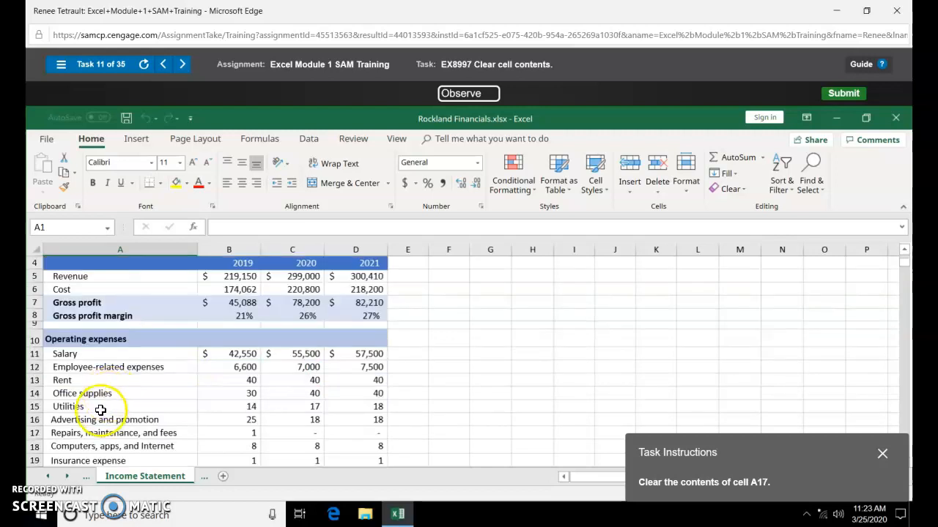
pyautogui.click(90, 432)
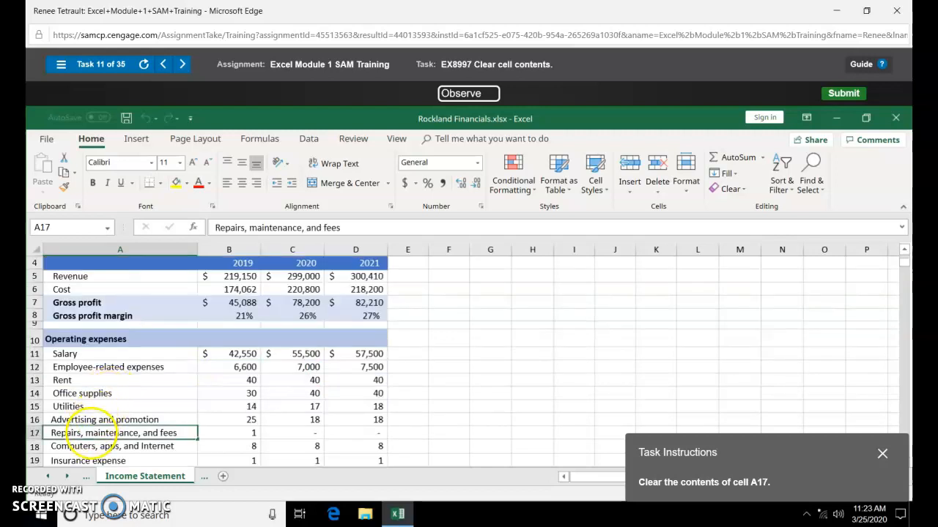
pyautogui.click(731, 191)
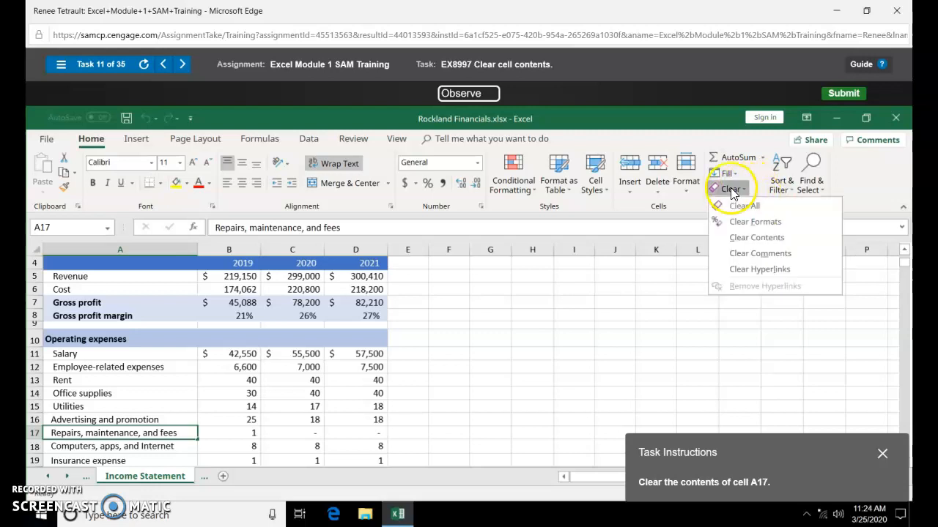
pyautogui.click(755, 237)
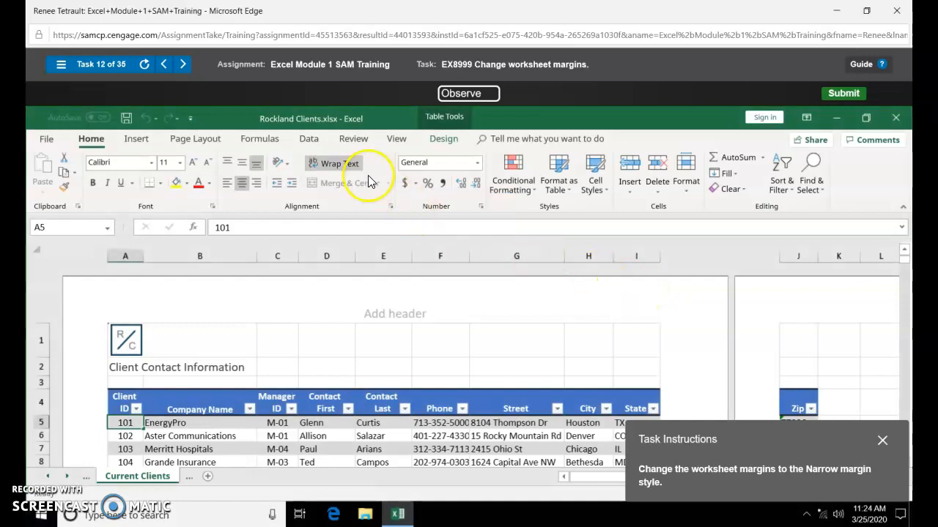
# - Apply the Narrow margin preset to the Current Clients sheet
pyautogui.click(198, 139)
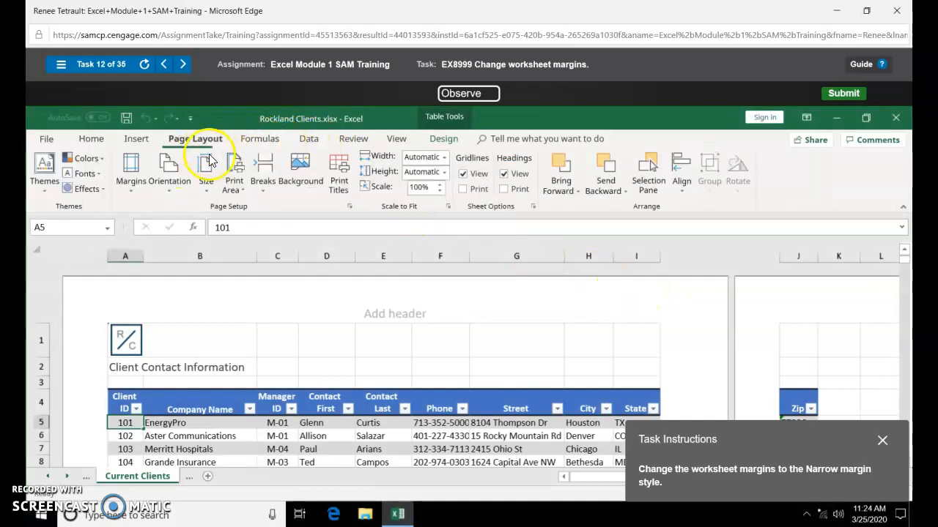
pyautogui.click(138, 188)
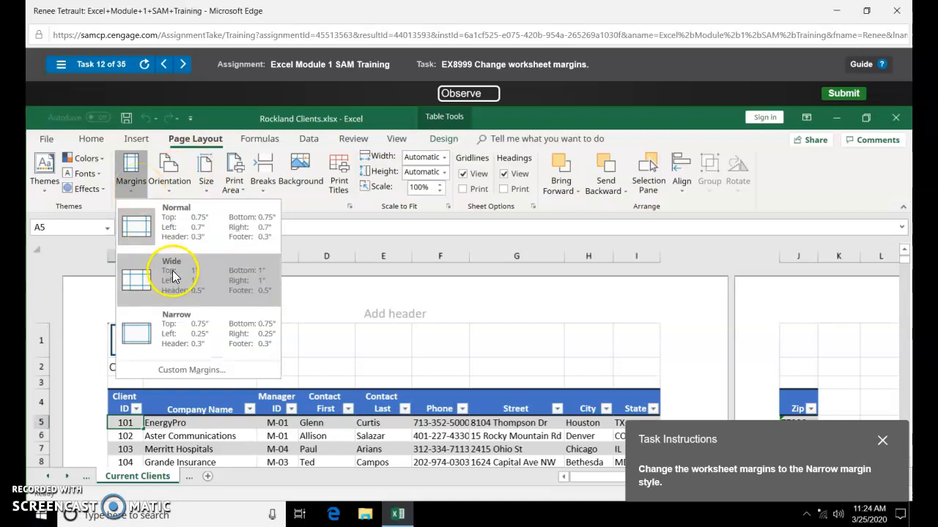
pyautogui.click(186, 332)
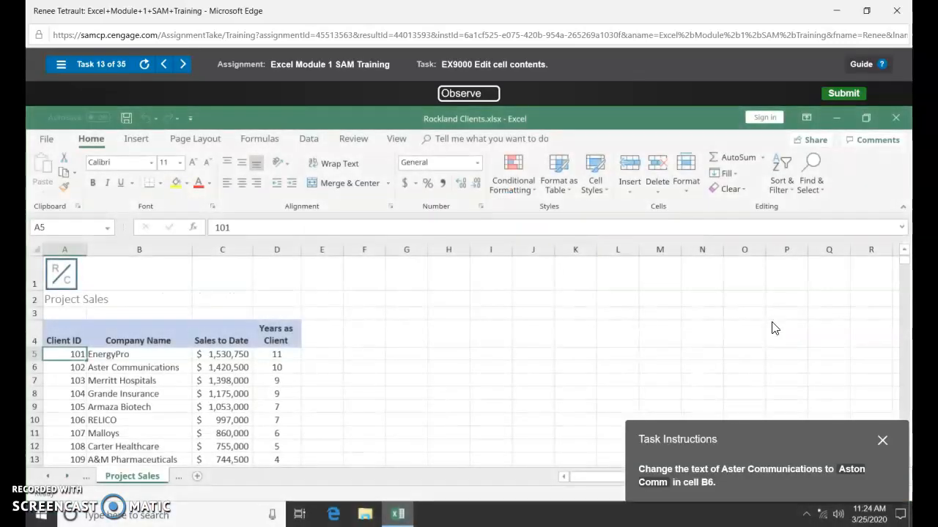
# - Edit cell B6 on Project Sales to read 'Aston Comm'
pyautogui.click(142, 367)
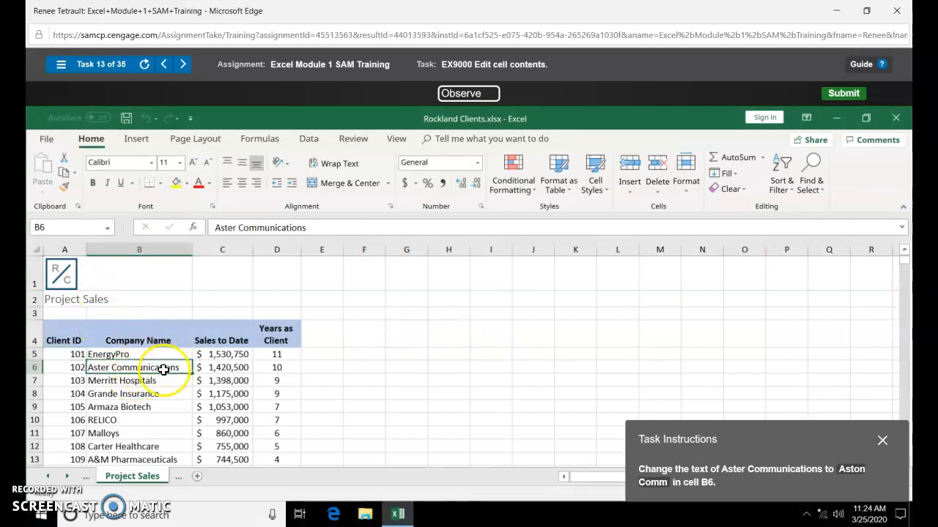
pyautogui.click(330, 229)
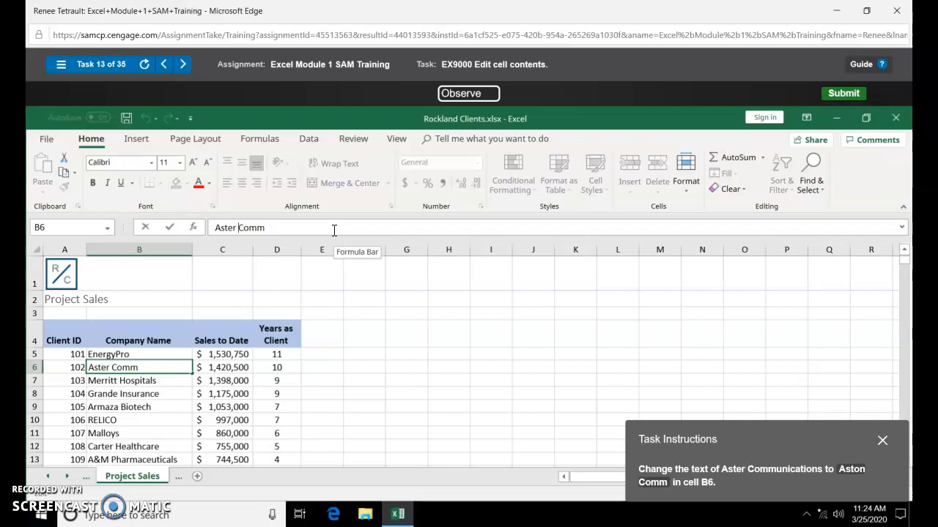
pyautogui.press('BackSpace')
pyautogui.press('BackSpace')
pyautogui.press('Return')
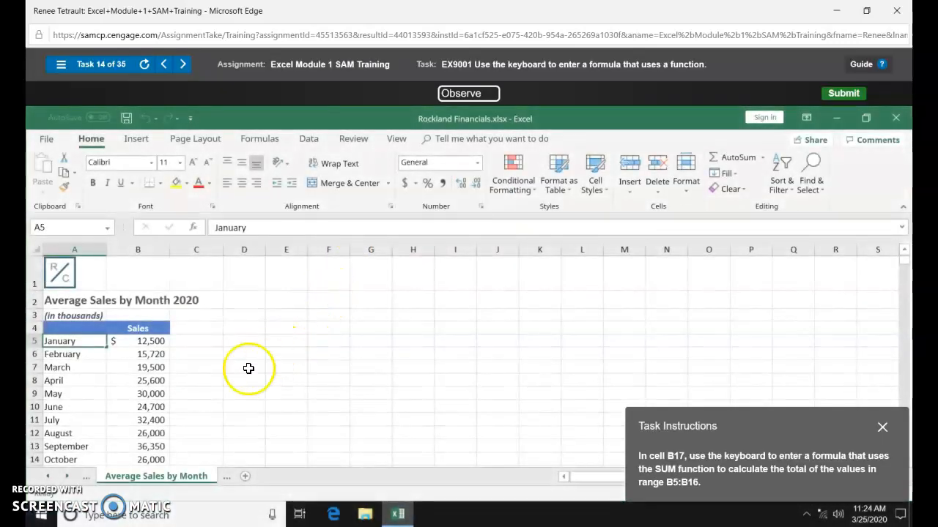
# - Total the monthly sales B5:B16 in B17 with an AutoSum formula
pyautogui.scroll(-1, 173, 427)
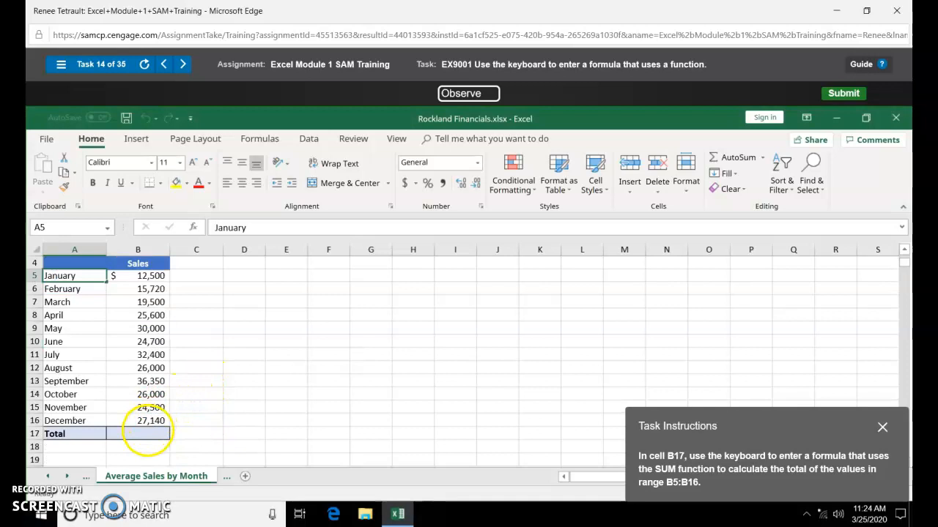
pyautogui.click(149, 435)
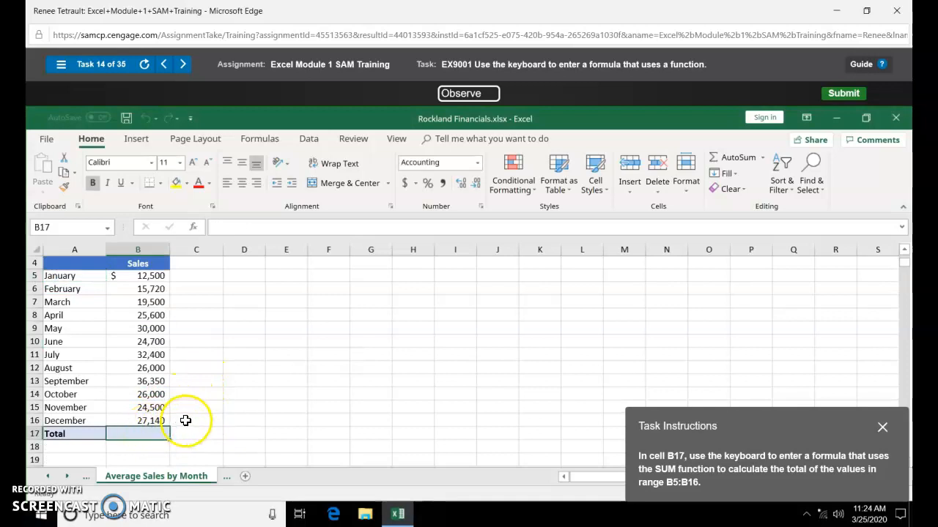
pyautogui.click(729, 157)
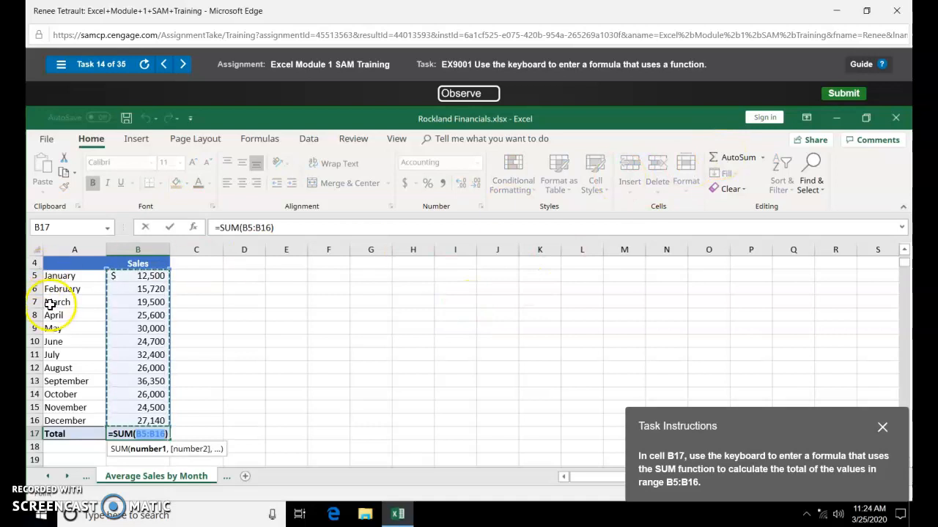
pyautogui.press('Return')
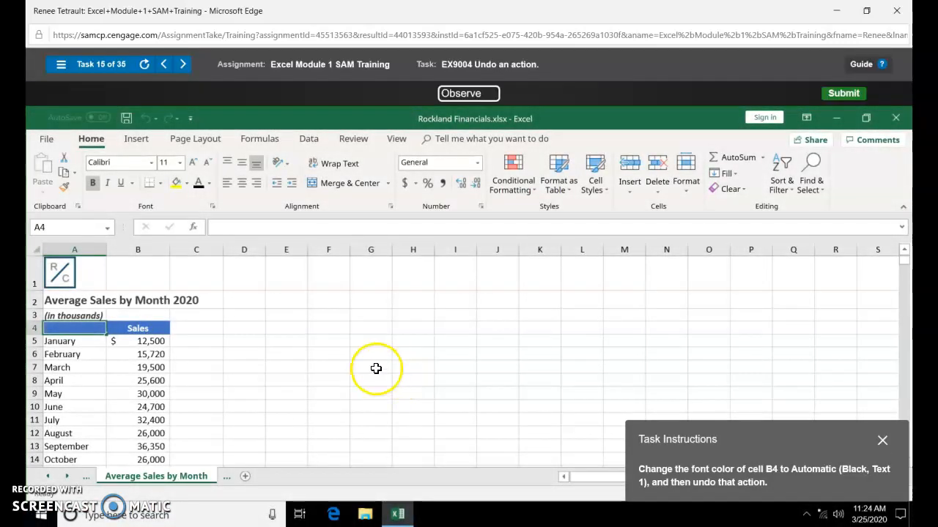
# - Set B4's font colour to Automatic, then undo that change
pyautogui.click(135, 331)
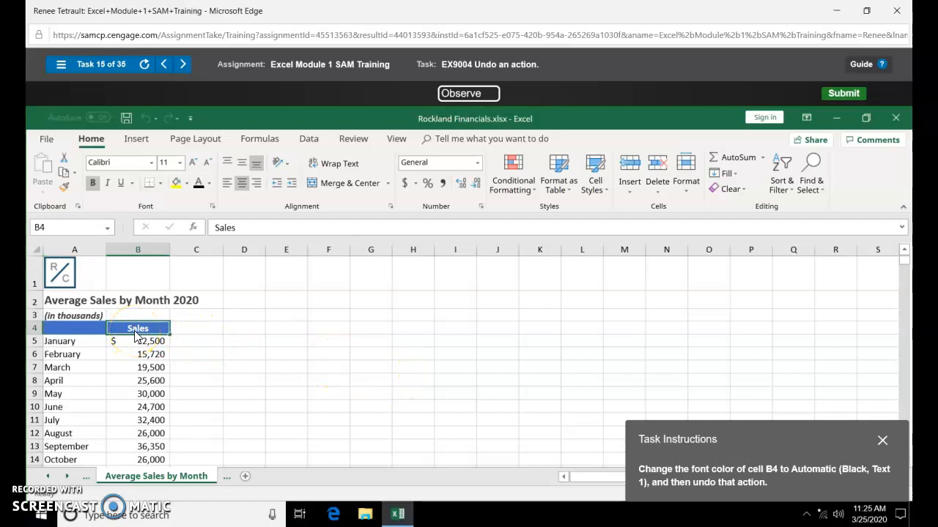
pyautogui.click(145, 331)
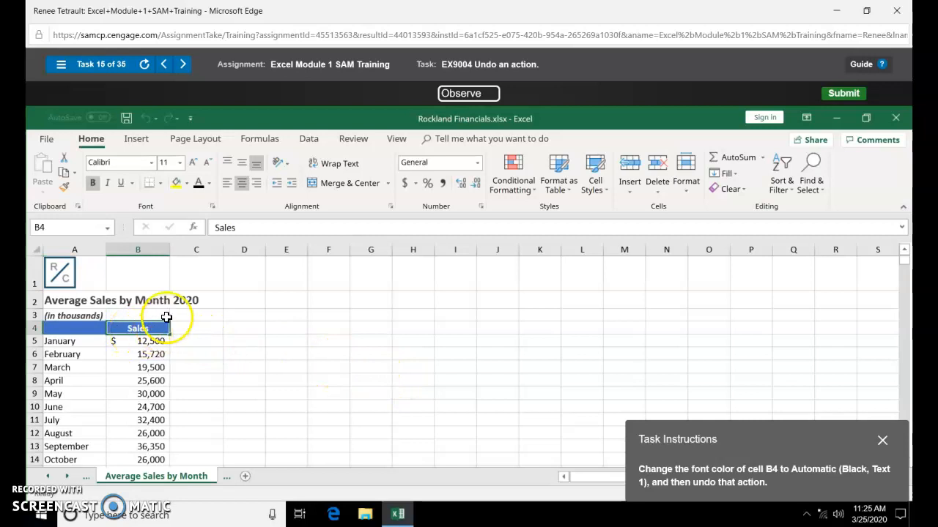
pyautogui.click(210, 185)
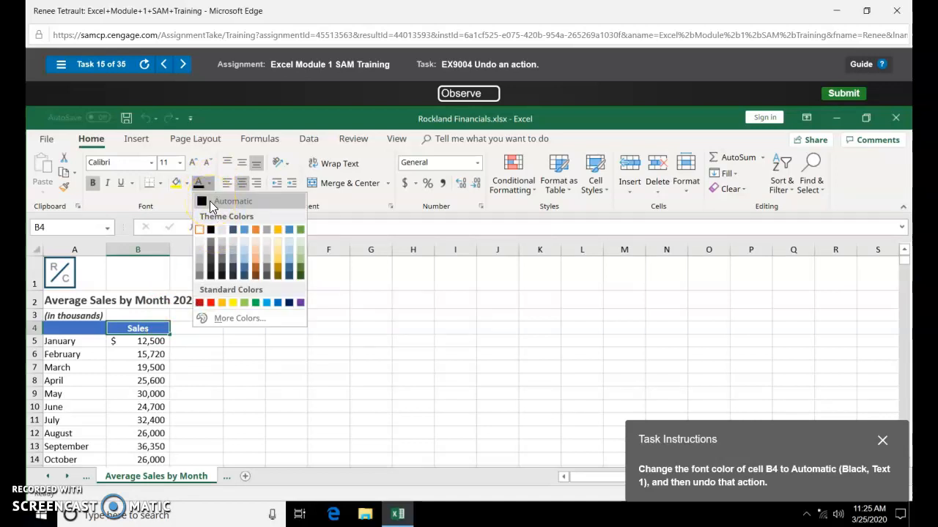
pyautogui.click(211, 202)
pyautogui.click(145, 118)
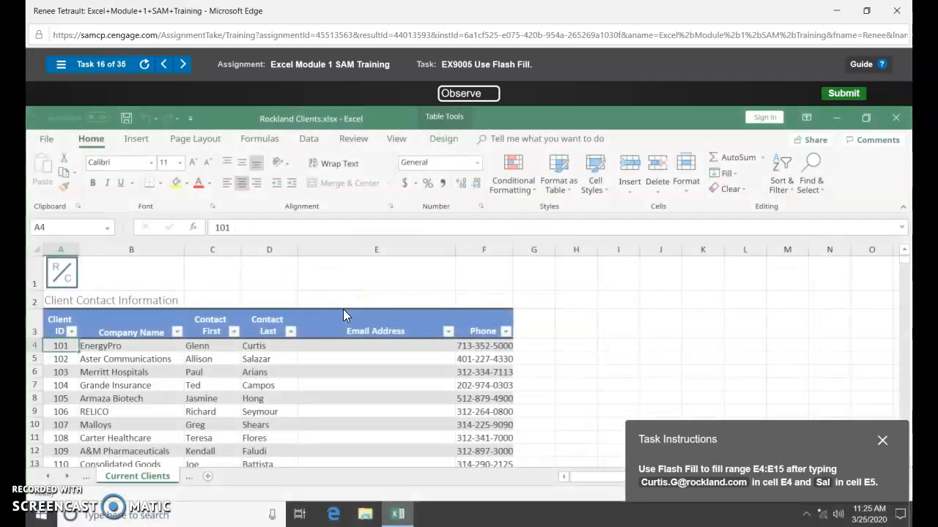
# - Enter the first contact's email in E4, then Flash Fill the remaining addresses down column E
pyautogui.click(356, 347)
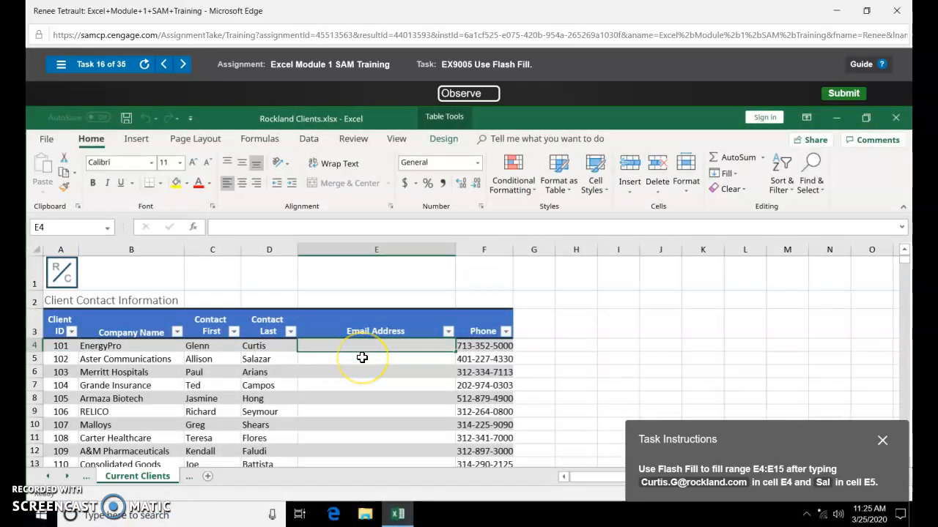
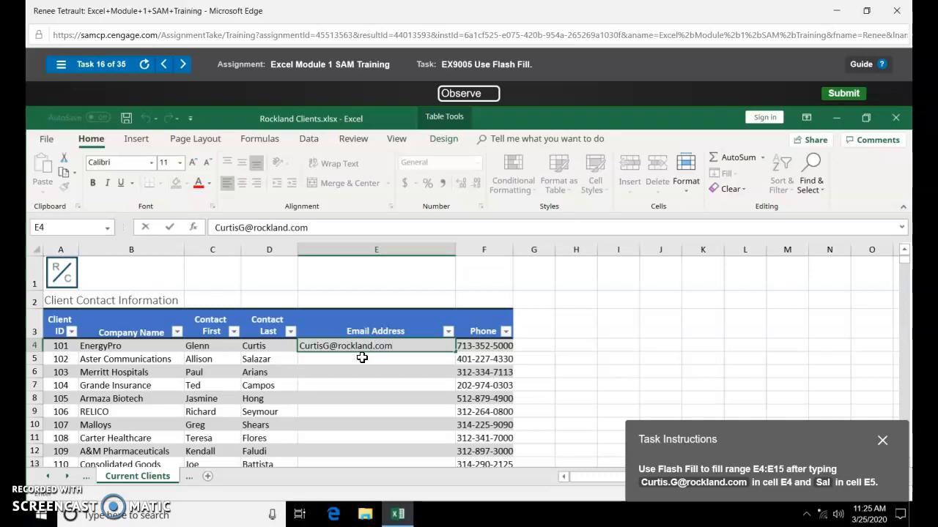
pyautogui.press('Return')
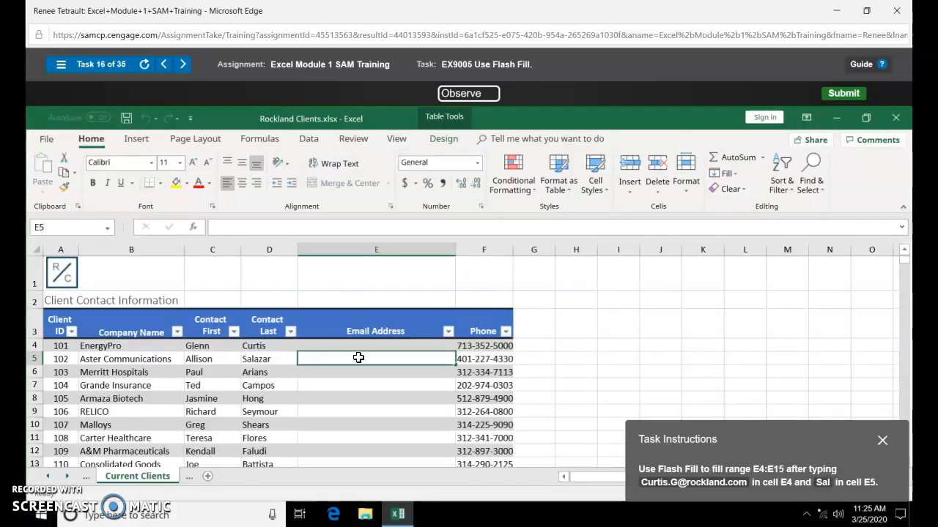
pyautogui.click(355, 351)
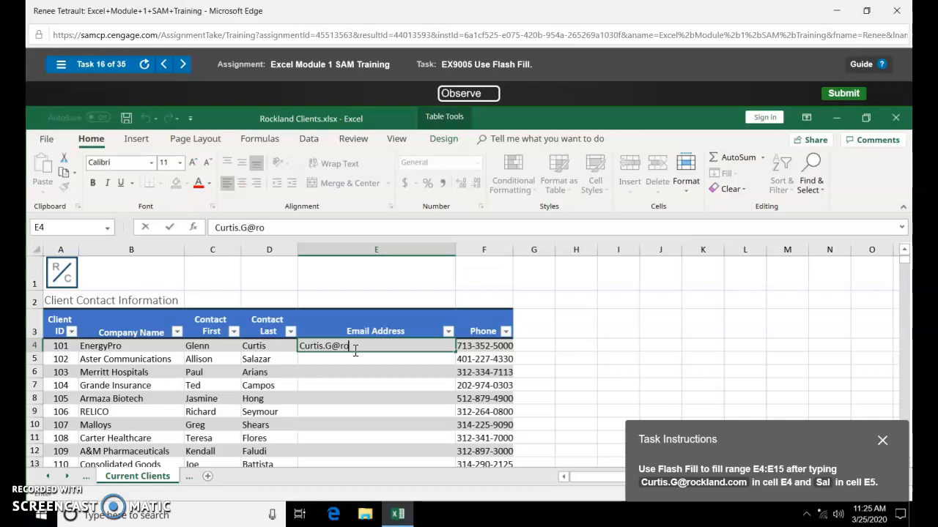
pyautogui.press('Return')
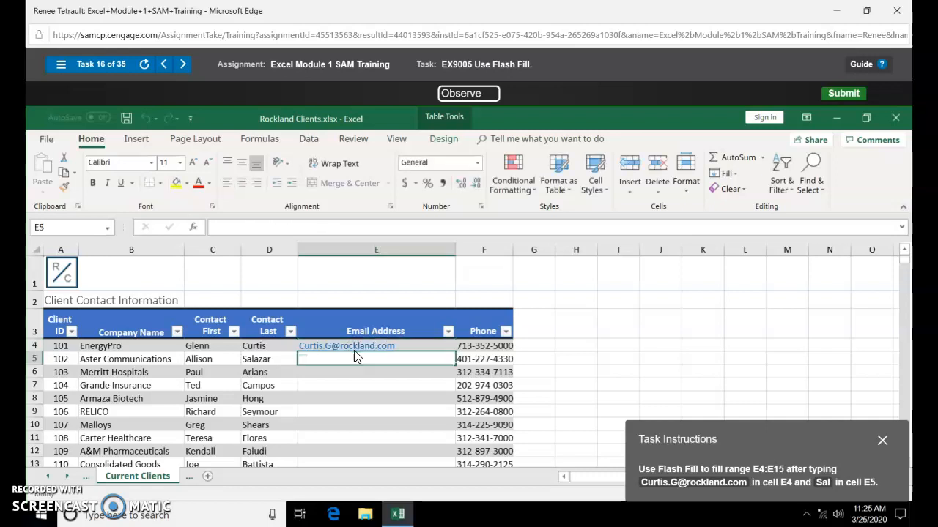
pyautogui.write('s')
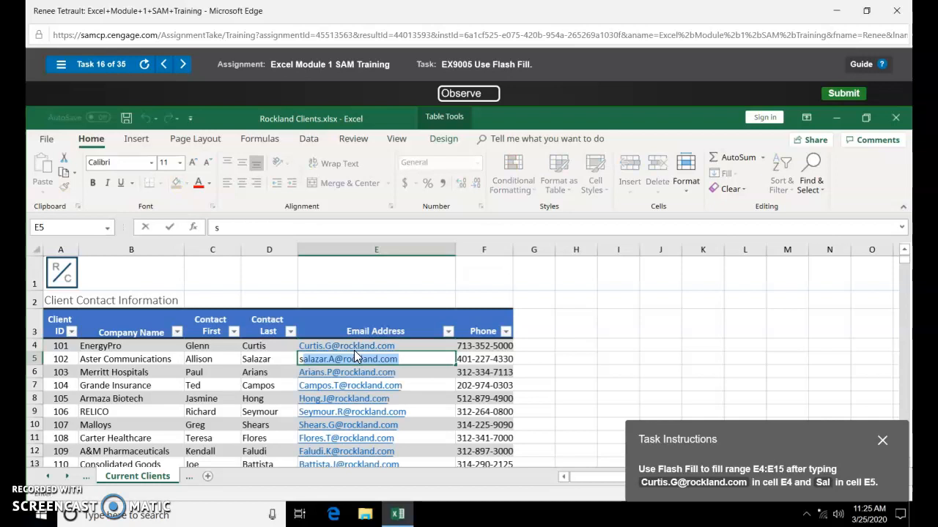
pyautogui.press('Return')
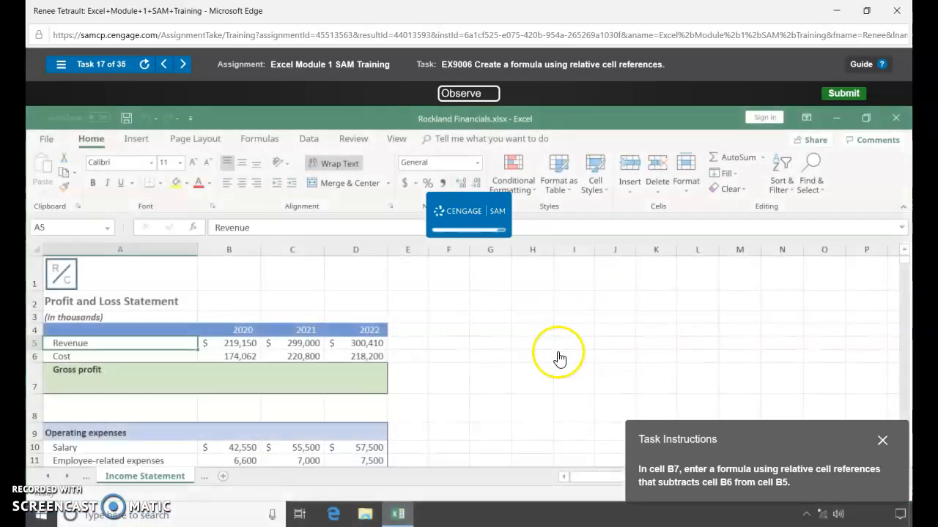
# - Enter =B5-B6 in B7 for gross profit and copy it across C7:D7
pyautogui.click(219, 393)
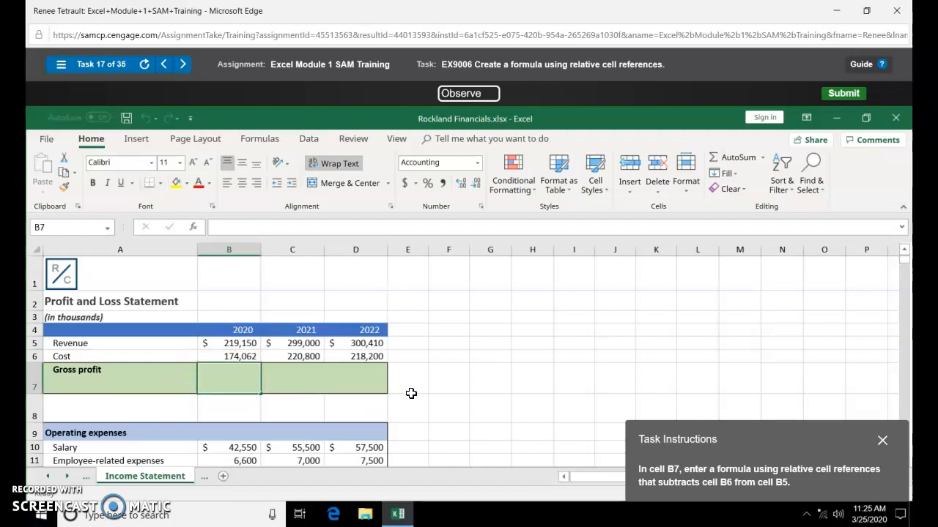
pyautogui.write('=')
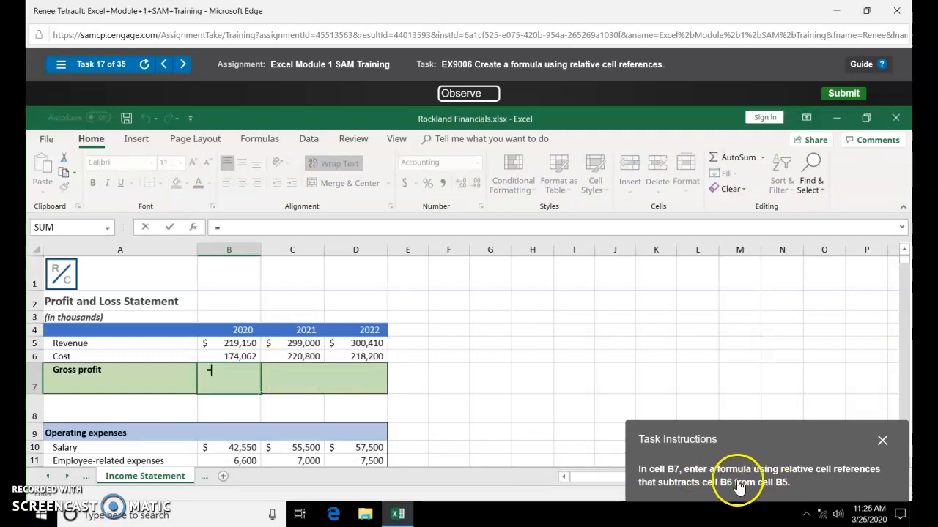
pyautogui.click(244, 343)
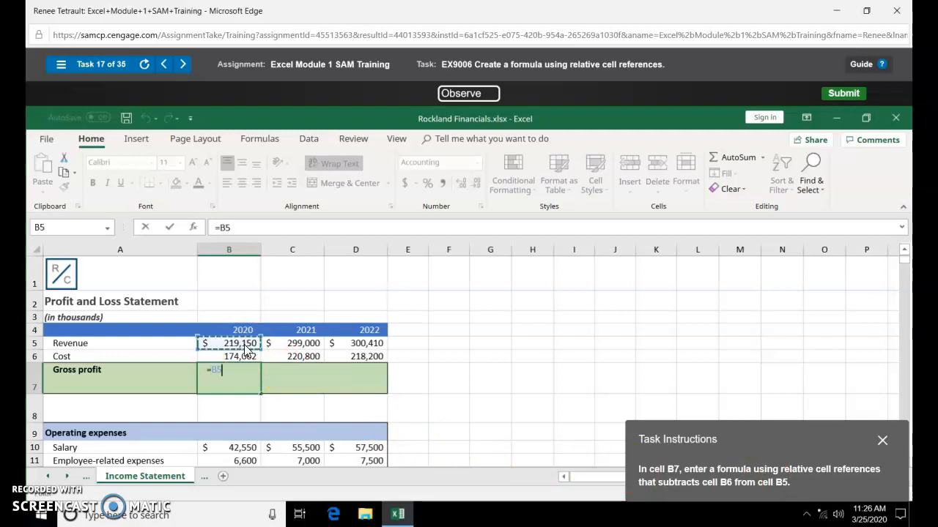
pyautogui.write('-')
pyautogui.click(239, 354)
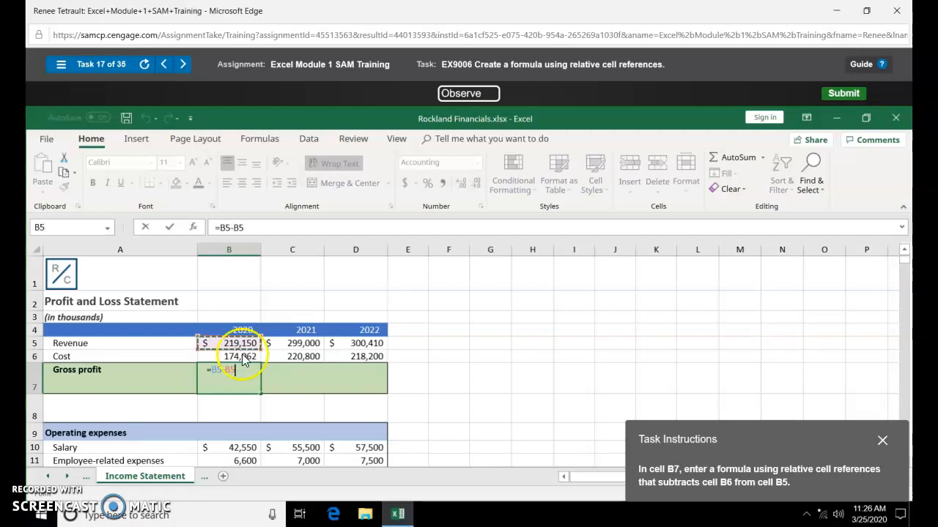
pyautogui.press('Return')
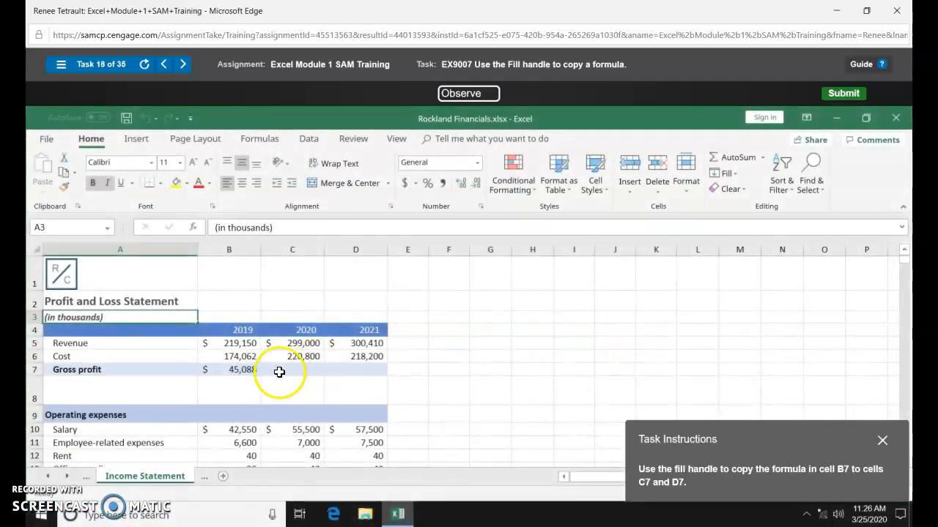
pyautogui.click(243, 373)
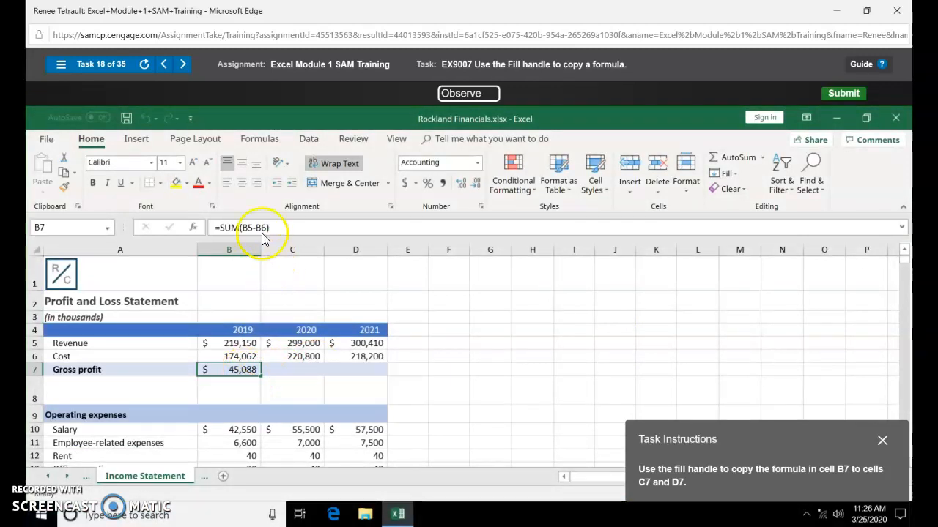
pyautogui.moveTo(263, 378); pyautogui.dragTo(374, 372)
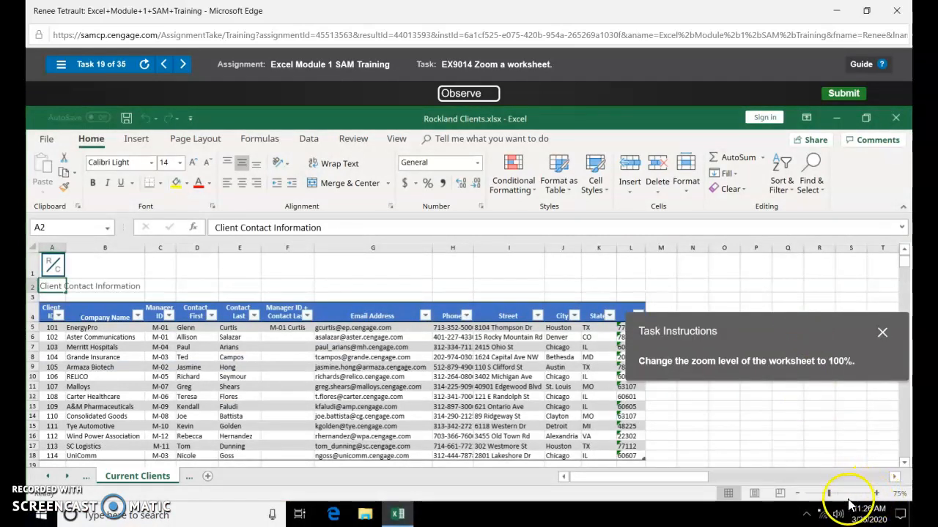
# - Set the worksheet zoom to 100% and select the range A5:B24
pyautogui.click(900, 498)
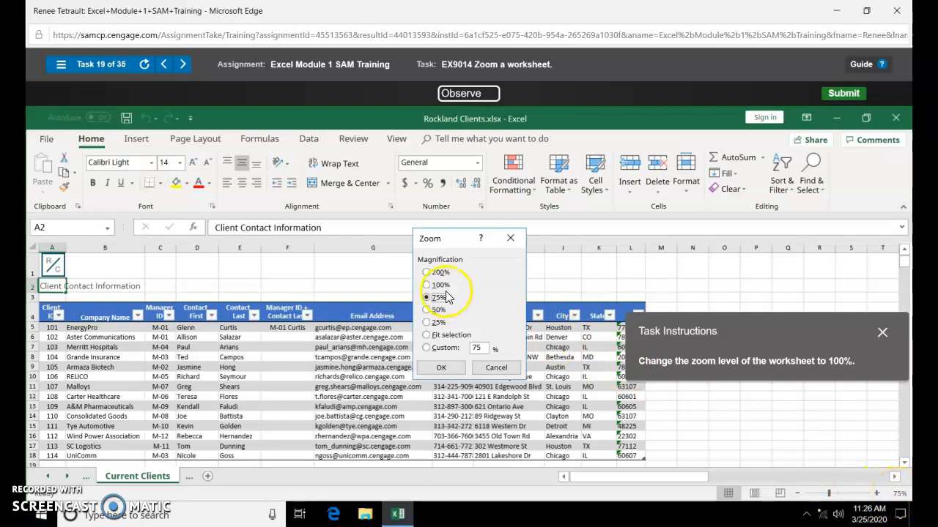
pyautogui.click(441, 367)
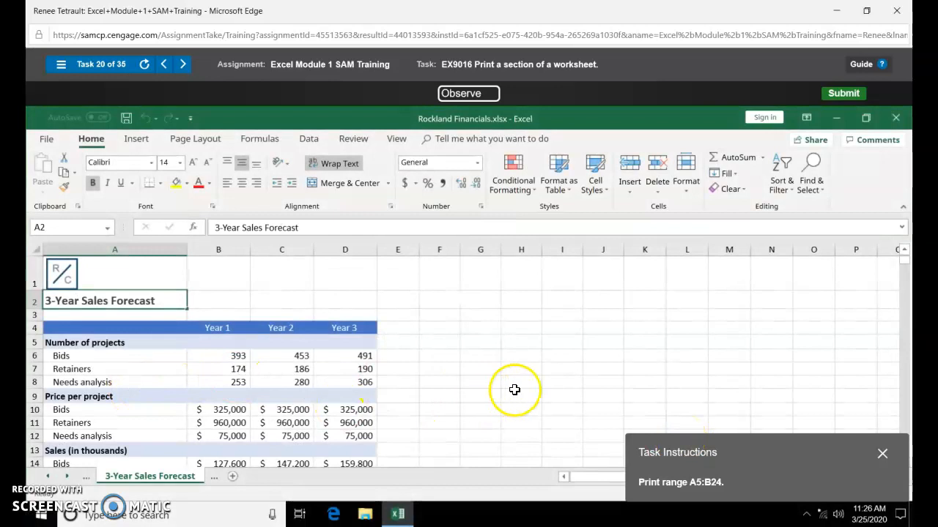
pyautogui.scroll(-1, 478, 394)
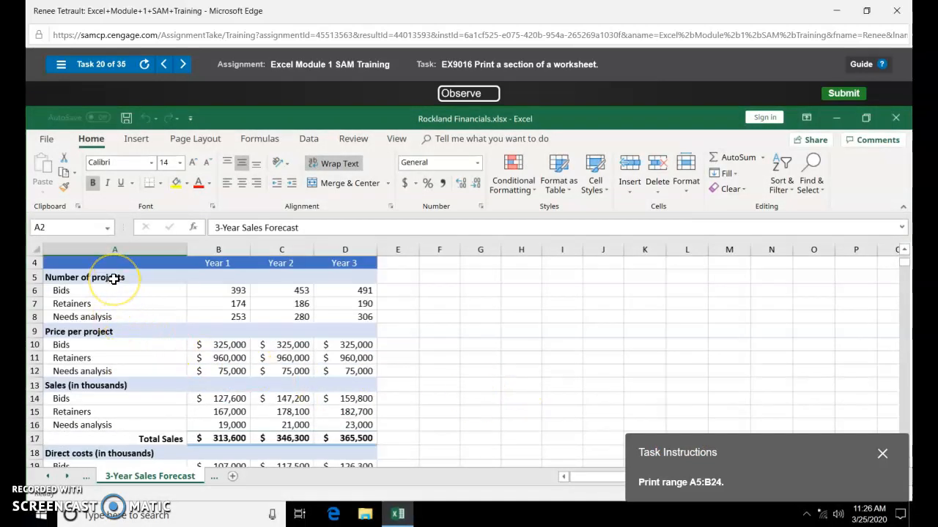
pyautogui.moveTo(115, 278); pyautogui.dragTo(170, 467)
pyautogui.moveTo(170, 474); pyautogui.dragTo(224, 451)
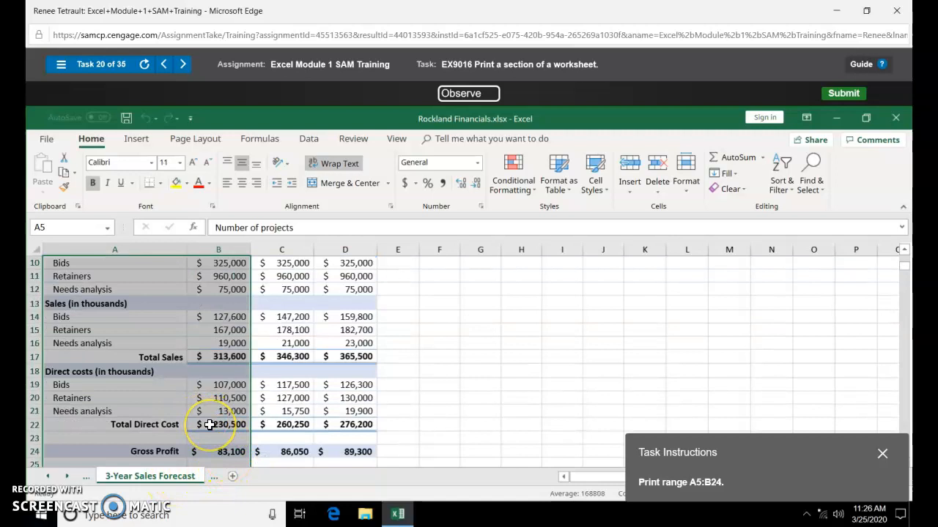
pyautogui.hotkey('shift', 'Up')
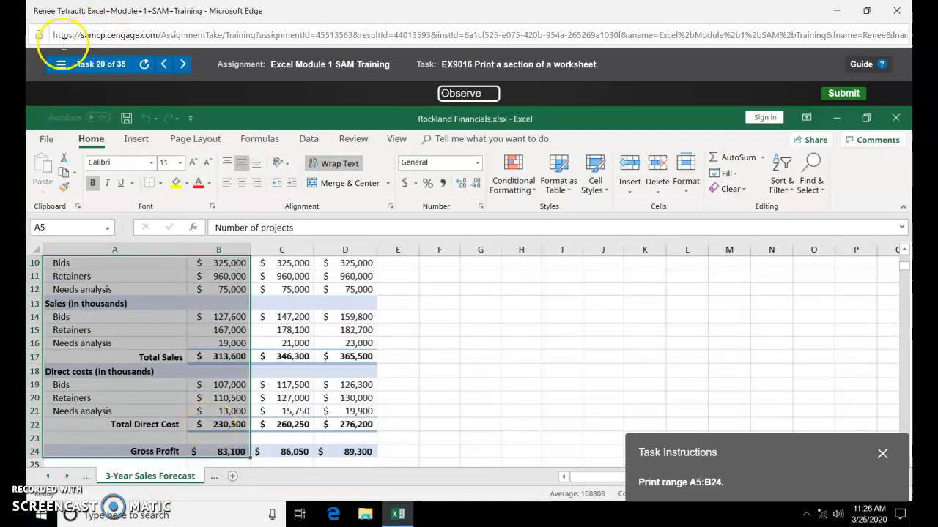
# - Print only the selected range A5:B24 using Print Selection
pyautogui.click(54, 145)
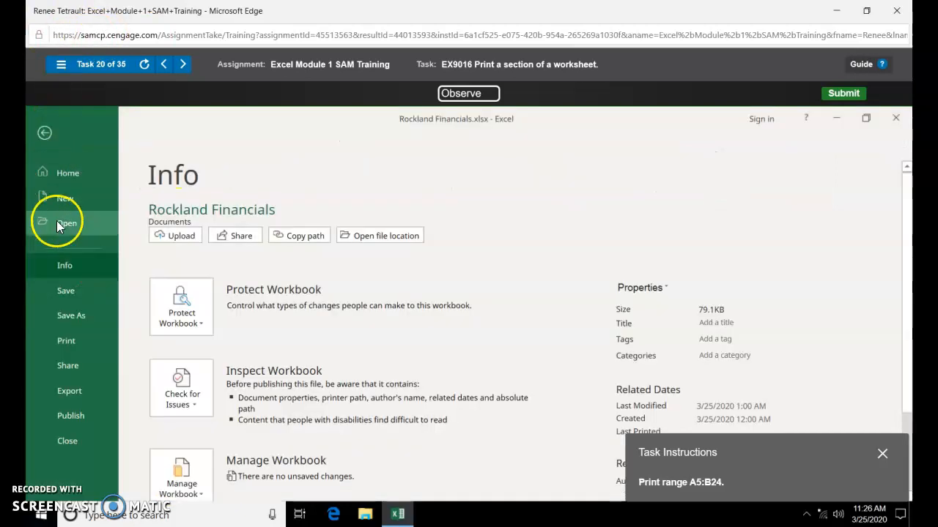
pyautogui.click(59, 340)
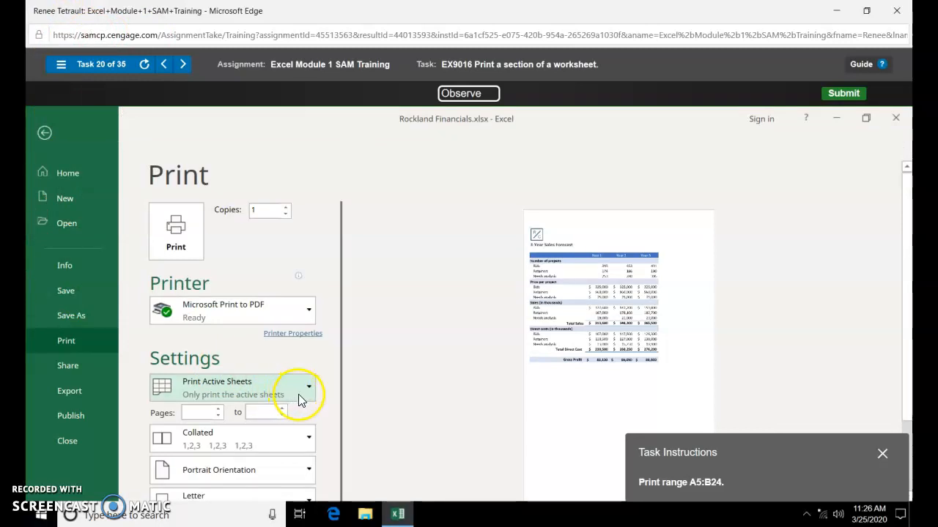
pyautogui.click(299, 396)
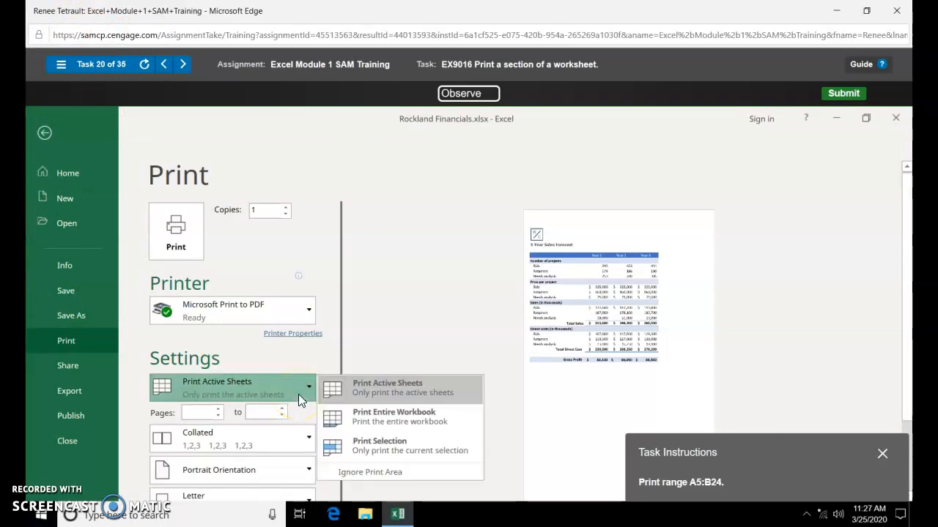
pyautogui.click(364, 443)
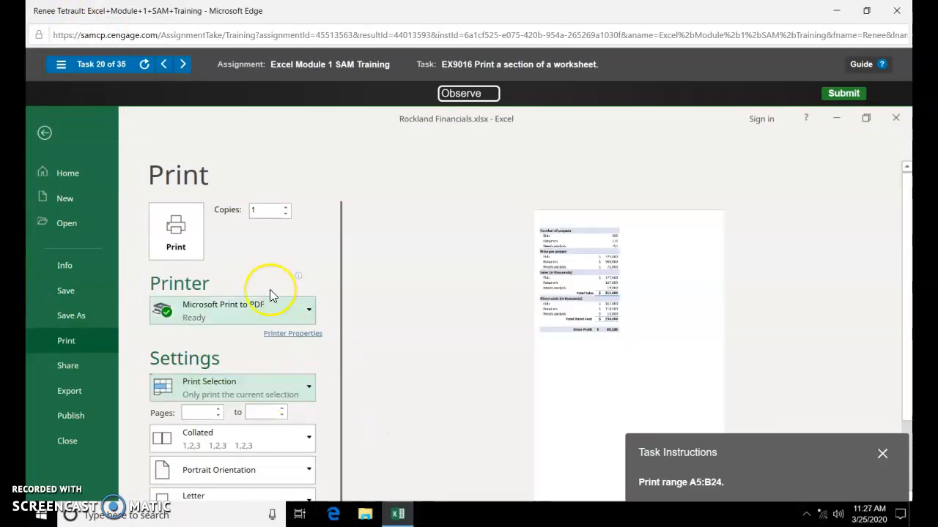
pyautogui.click(189, 241)
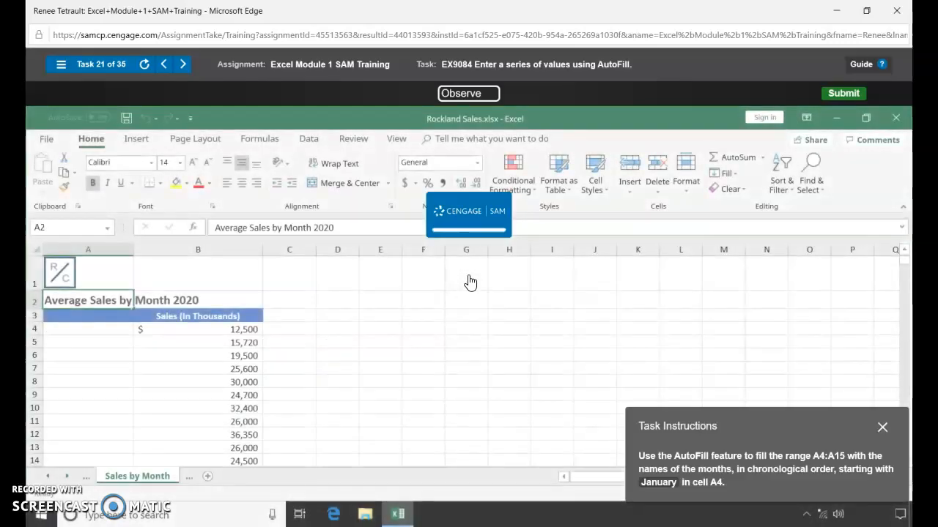
# - Enter January in A4 and AutoFill the following months down column A
pyautogui.click(99, 335)
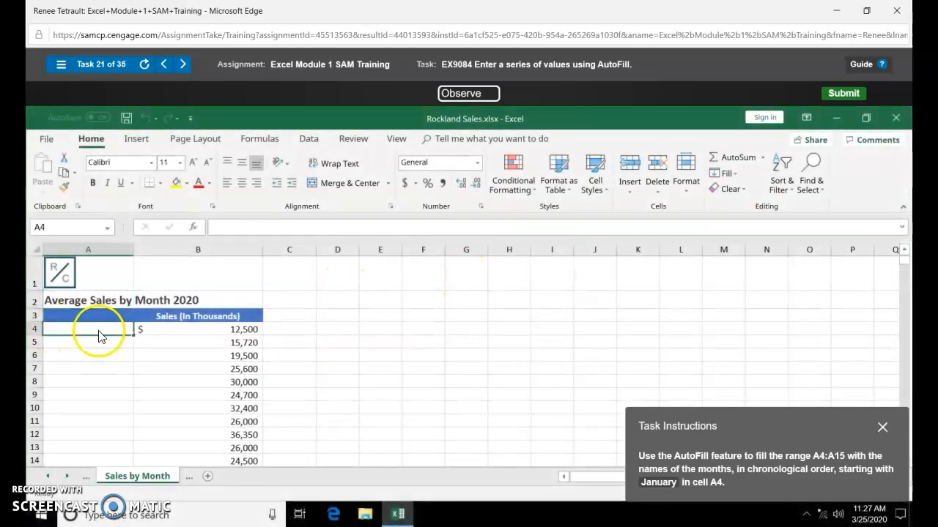
pyautogui.write('January')
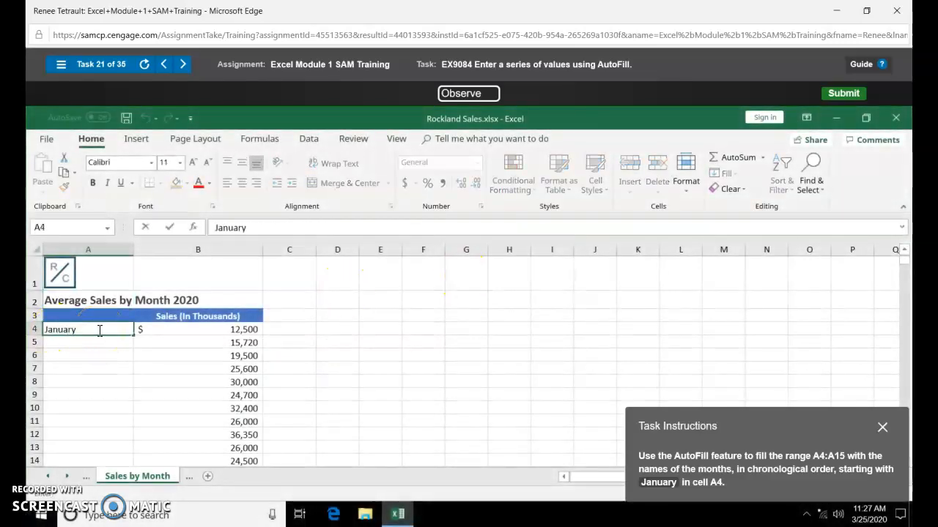
pyautogui.moveTo(134, 335); pyautogui.dragTo(120, 384)
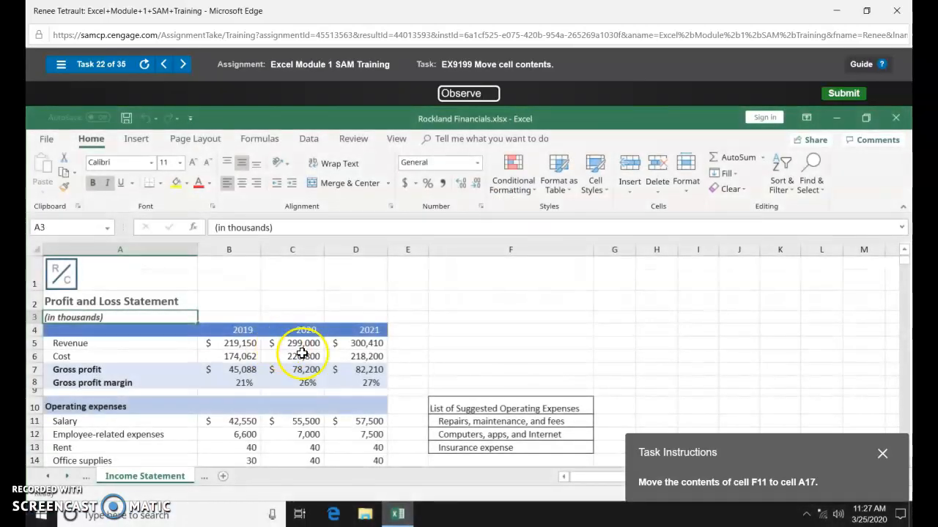
# - Move the 'Repairs, maintenance, and fees' entry from F11 to A17
pyautogui.click(504, 419)
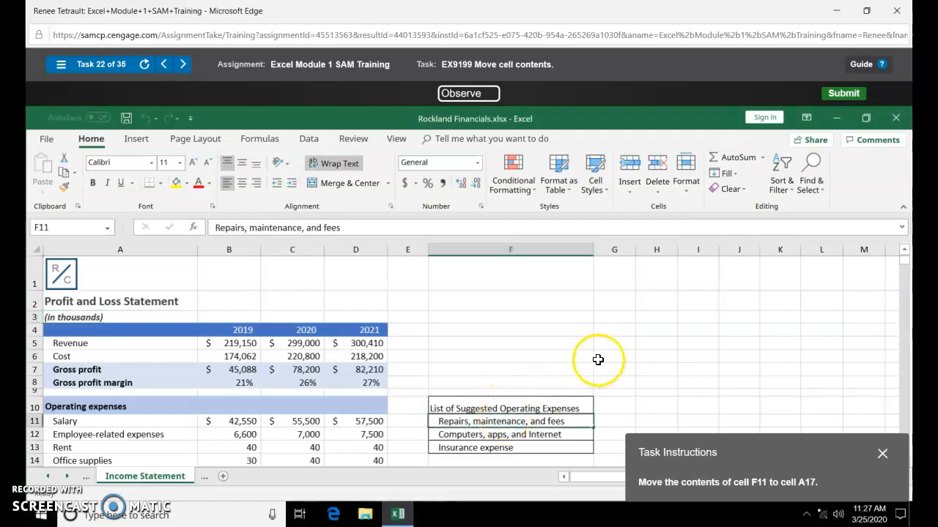
pyautogui.scroll(-2, 601, 356)
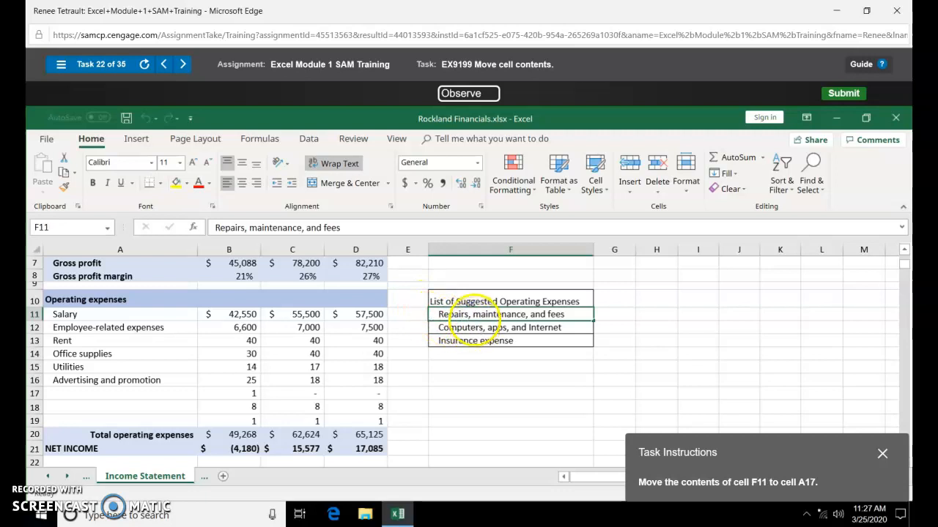
pyautogui.moveTo(475, 328); pyautogui.dragTo(146, 401)
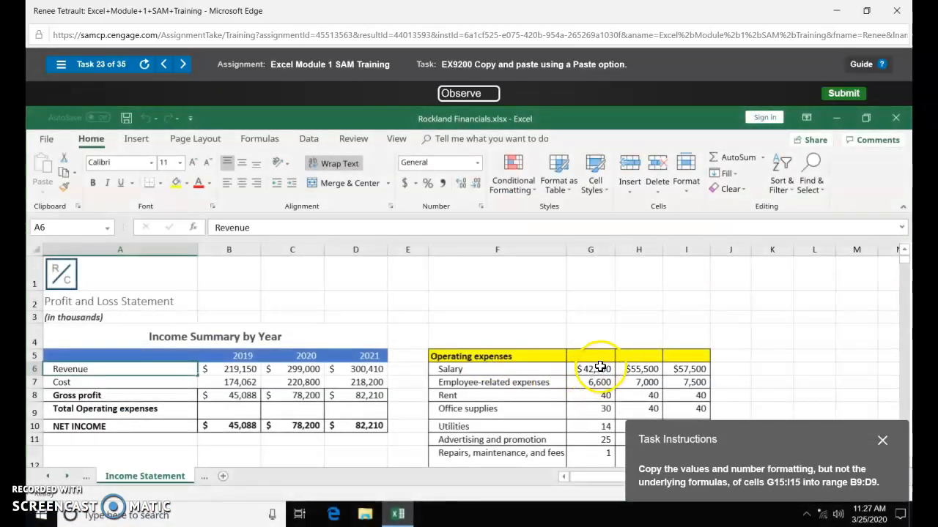
# - Paste the G15:I15 operating expense totals into B9:D9 as values and number formatting
pyautogui.scroll(-2, 608, 362)
pyautogui.scroll(1, 619, 356)
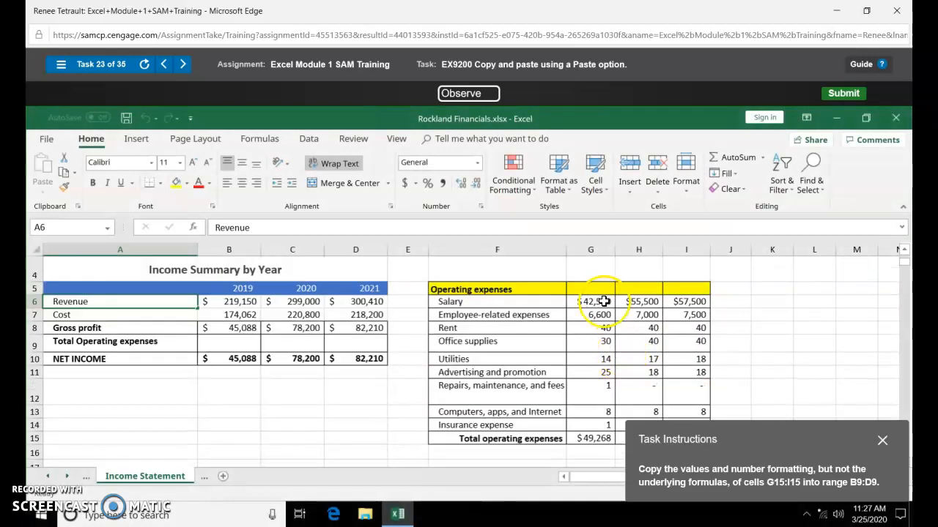
pyautogui.scroll(-1, 600, 355)
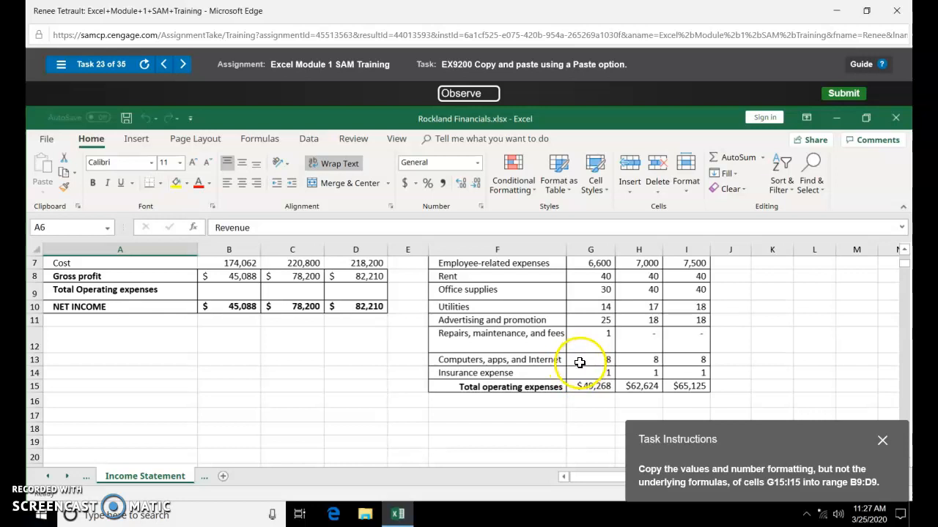
pyautogui.click(578, 373)
pyautogui.moveTo(585, 386); pyautogui.dragTo(674, 391)
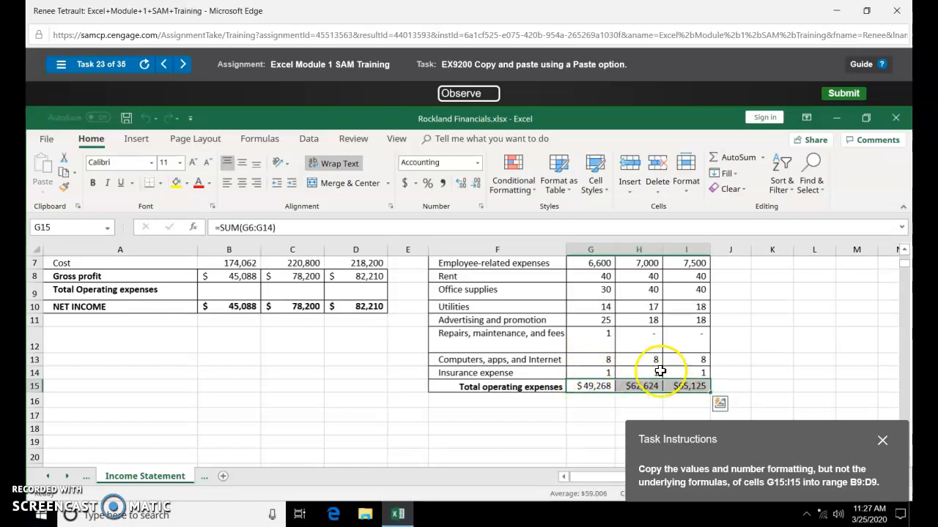
pyautogui.click(63, 176)
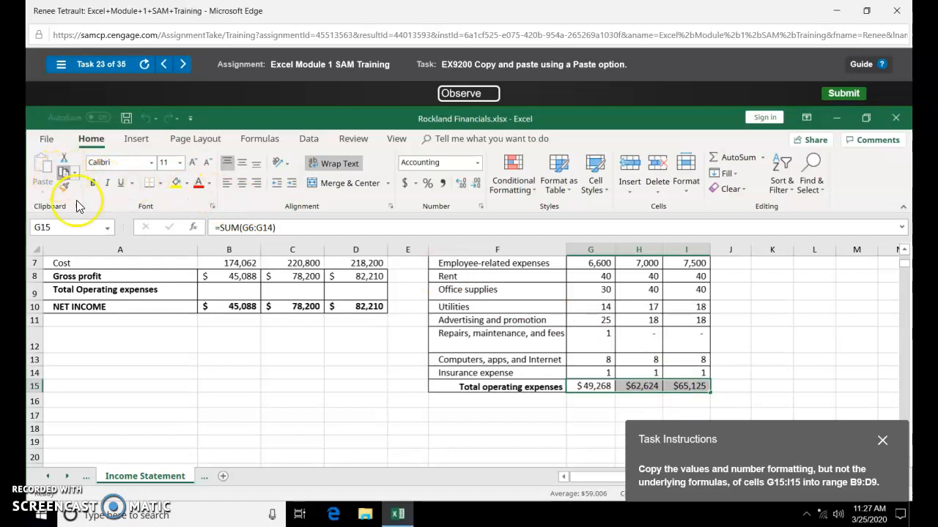
pyautogui.click(229, 291)
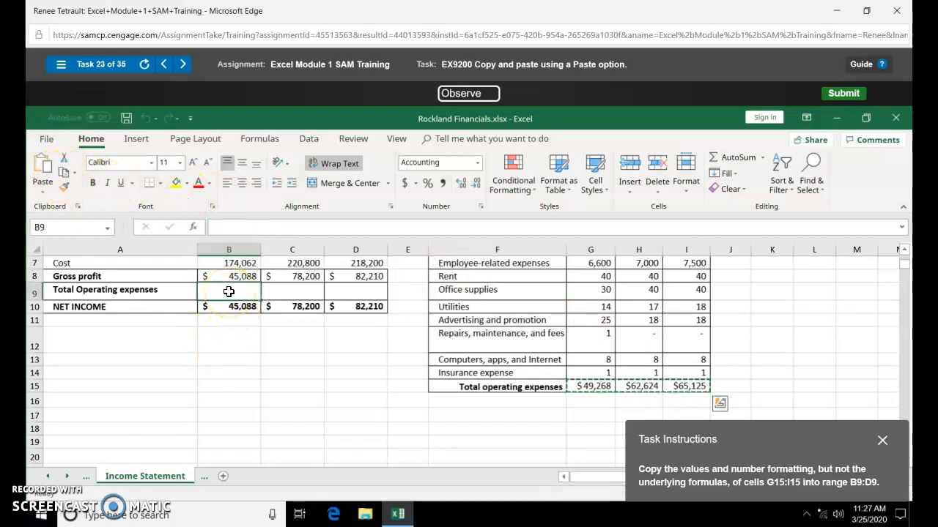
pyautogui.moveTo(229, 291); pyautogui.dragTo(355, 291)
pyautogui.click(42, 187)
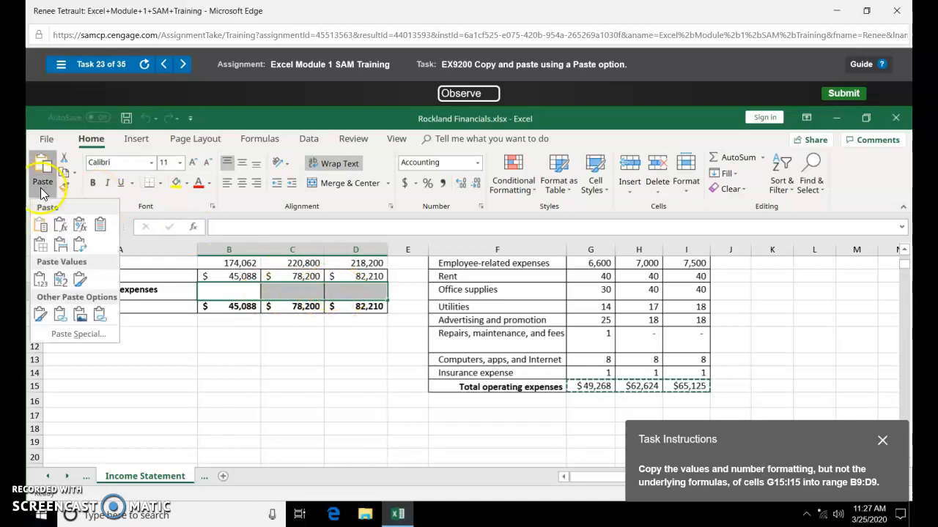
pyautogui.click(61, 280)
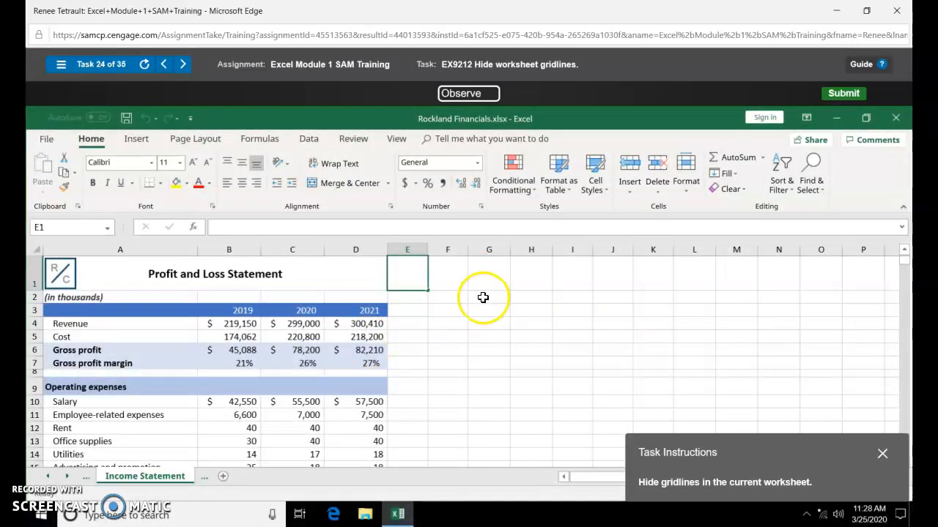
# - Turn off gridlines on the Income Statement sheet
pyautogui.click(206, 142)
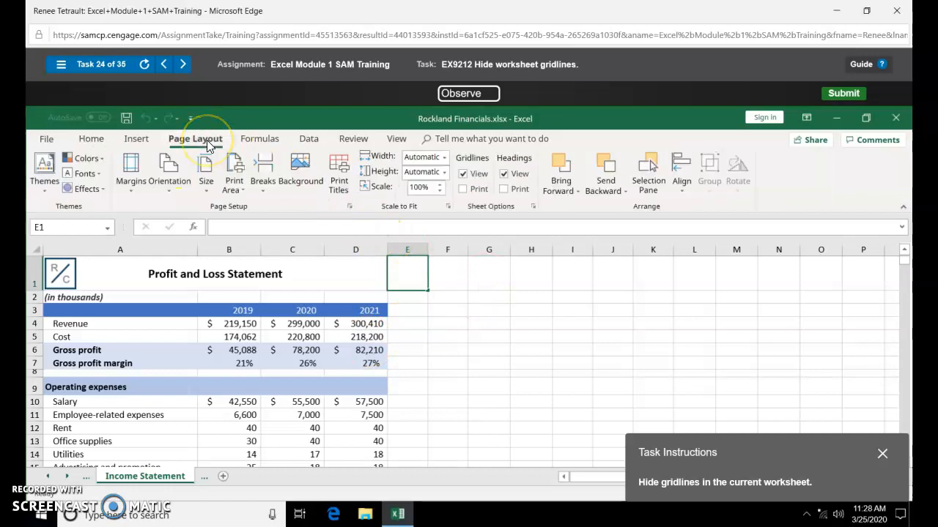
pyautogui.click(466, 174)
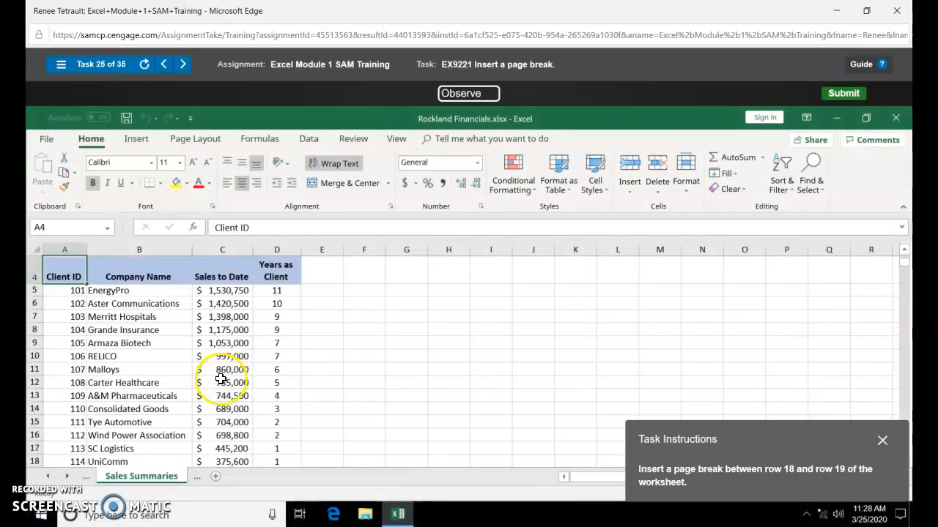
pyautogui.scroll(-1, 202, 377)
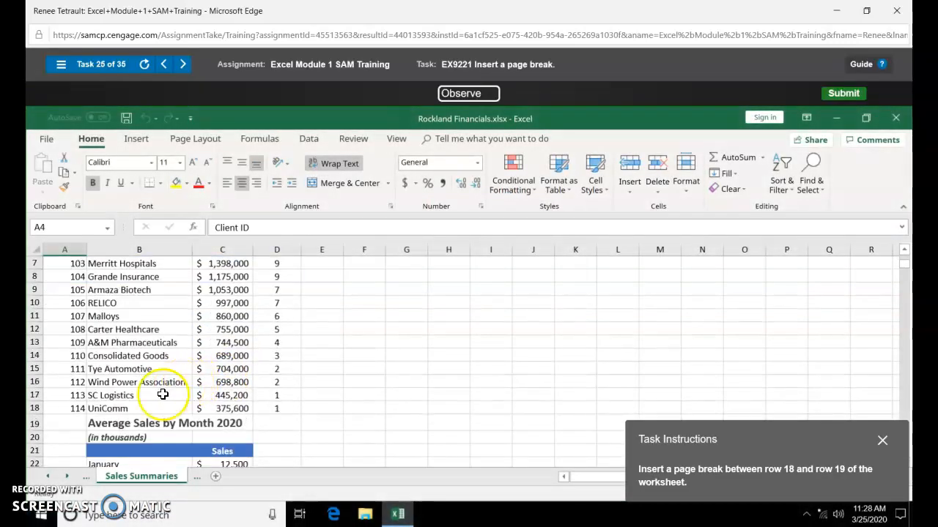
# - Insert a page break above row 19 on the Sales Summaries sheet
pyautogui.click(36, 425)
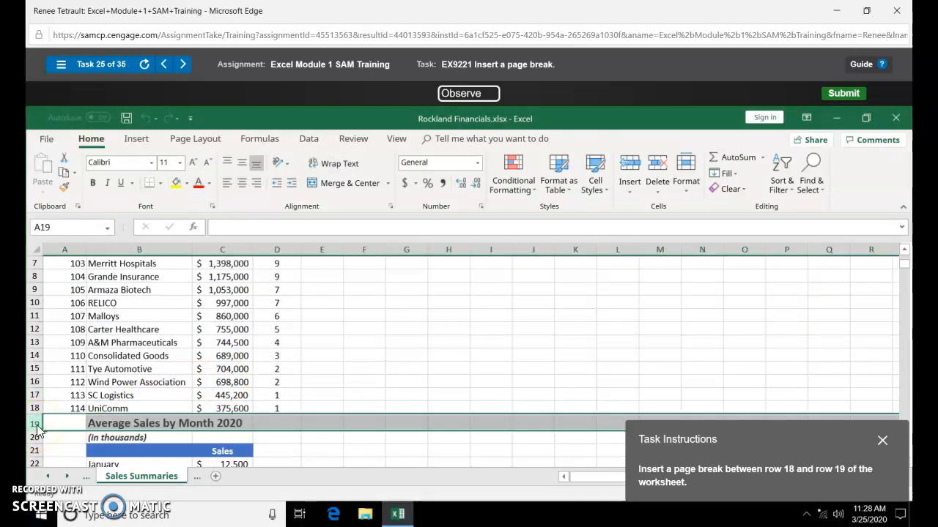
pyautogui.click(210, 145)
pyautogui.click(264, 180)
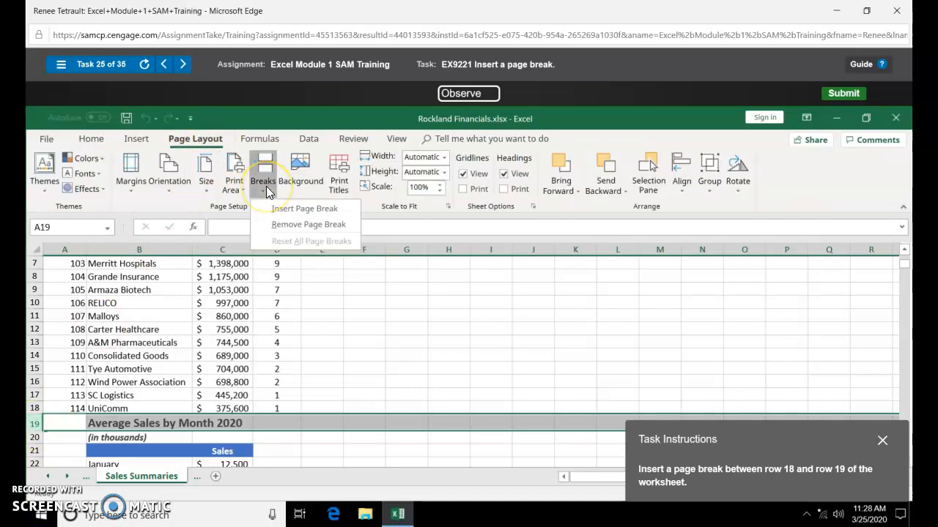
pyautogui.click(299, 213)
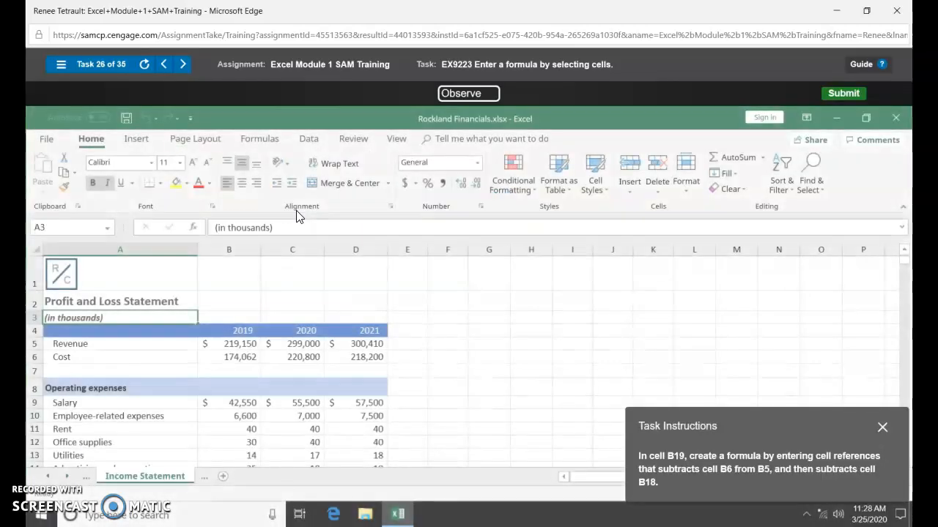
# - Enter the net income formula =B5-B6-B18 in cell B19
pyautogui.scroll(-1, 341, 263)
pyautogui.scroll(-2, 231, 376)
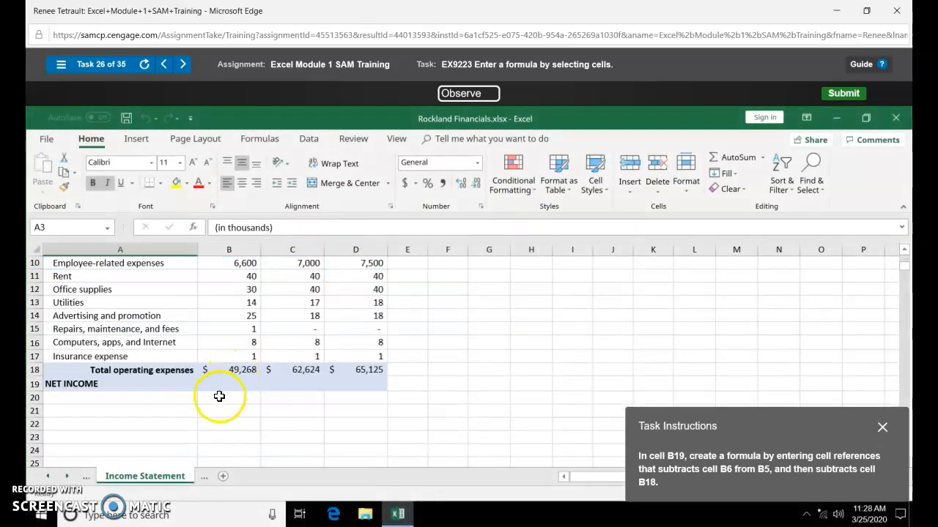
pyautogui.click(231, 393)
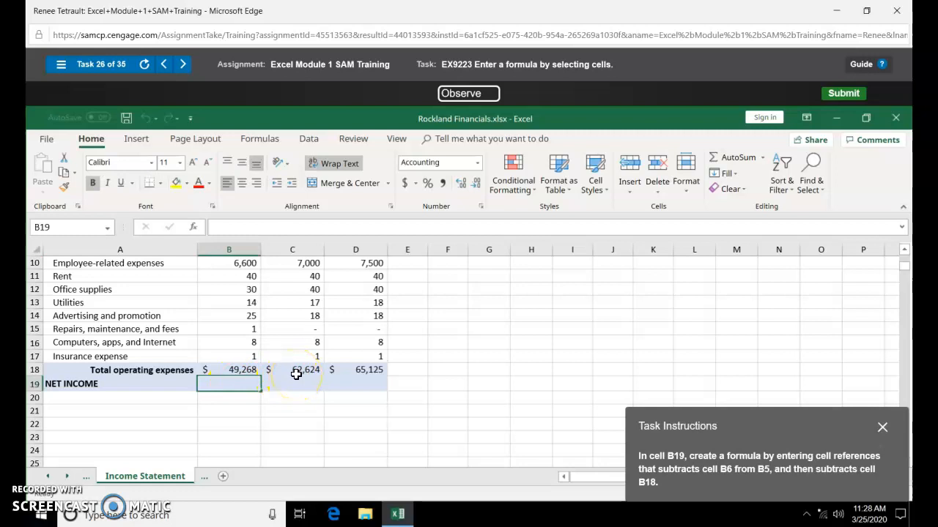
pyautogui.write('=')
pyautogui.scroll(2, 218, 320)
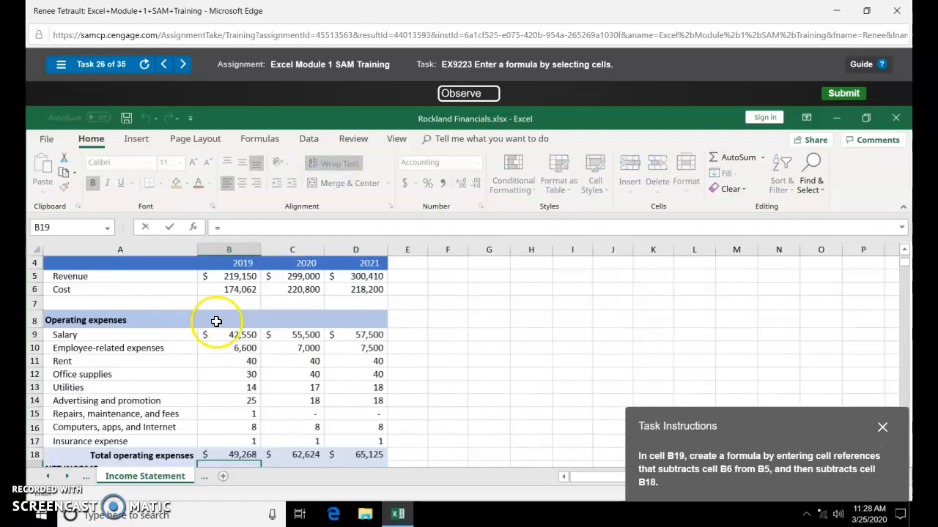
pyautogui.click(244, 277)
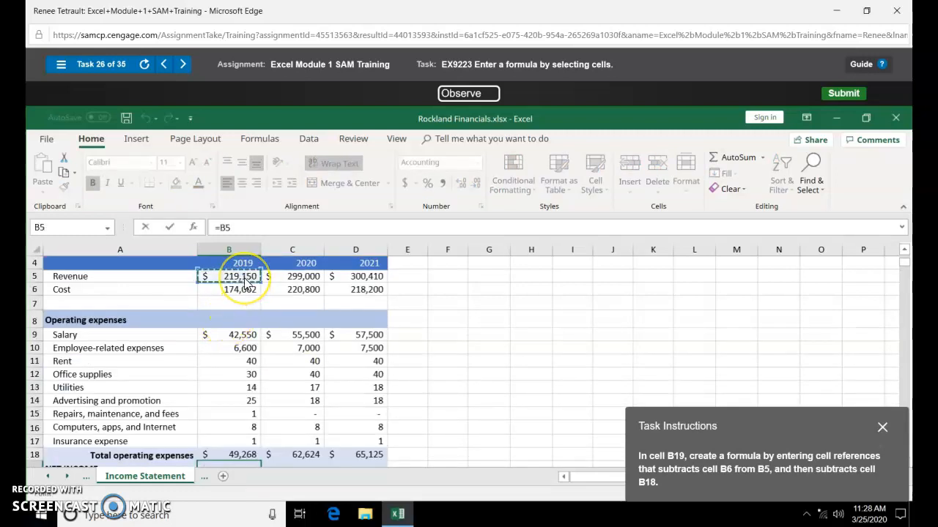
pyautogui.write('-')
pyautogui.click(236, 302)
pyautogui.click(241, 293)
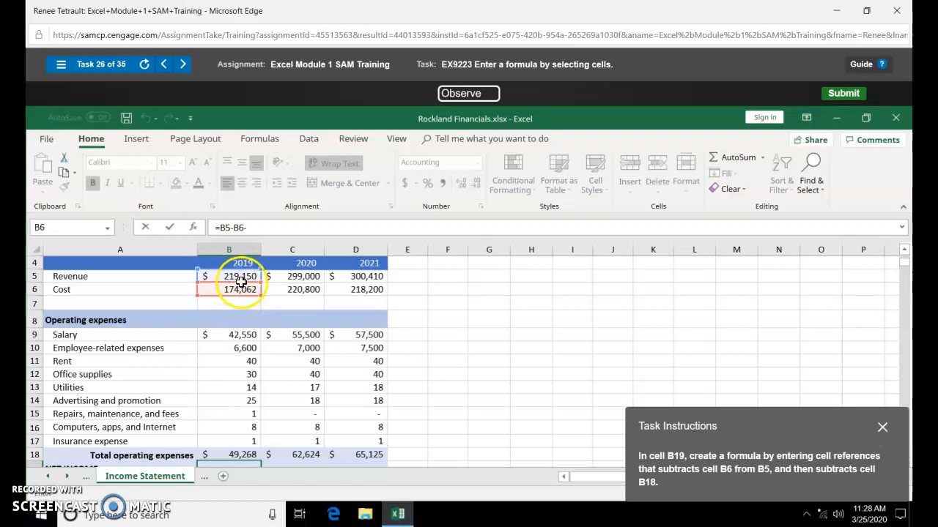
pyautogui.write('-')
pyautogui.scroll(-3, 241, 315)
pyautogui.click(243, 330)
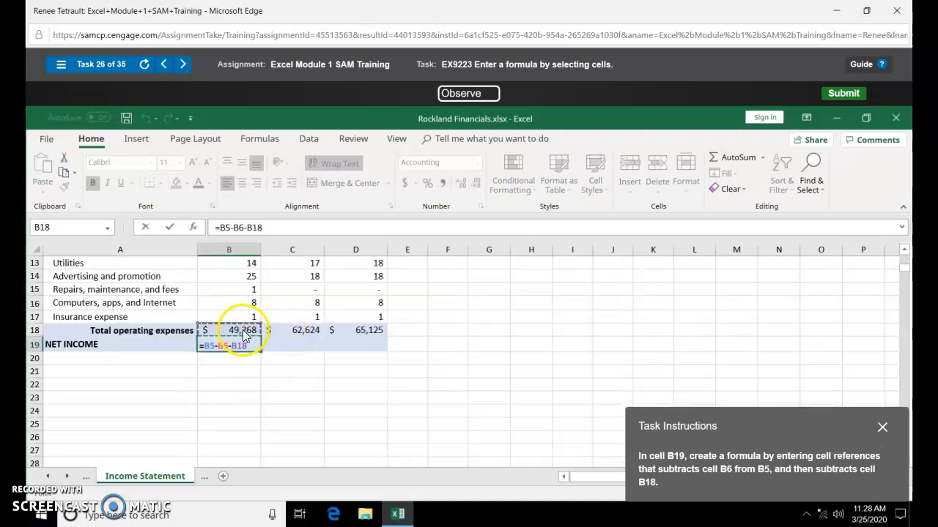
pyautogui.press('Return')
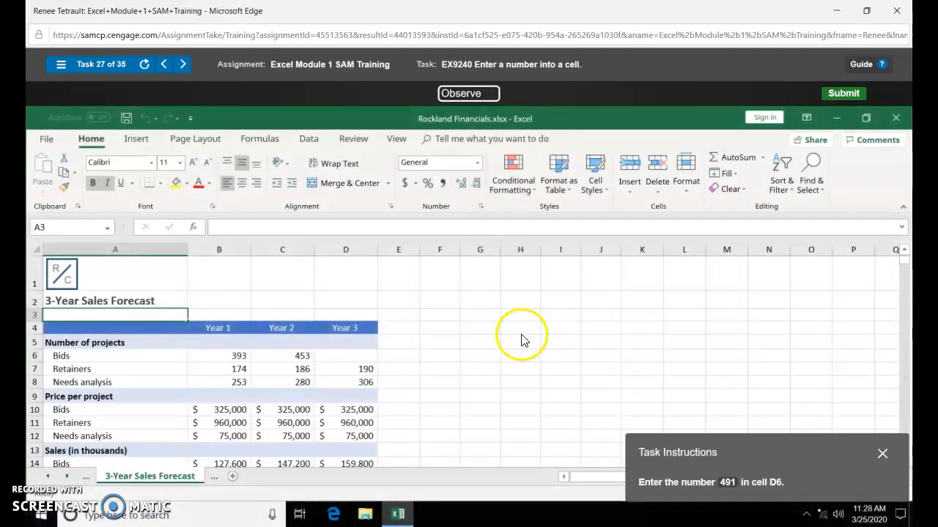
# - Enter 491 in cell D6 of the 3-Year Sales Forecast and dismiss the completion message
pyautogui.click(355, 354)
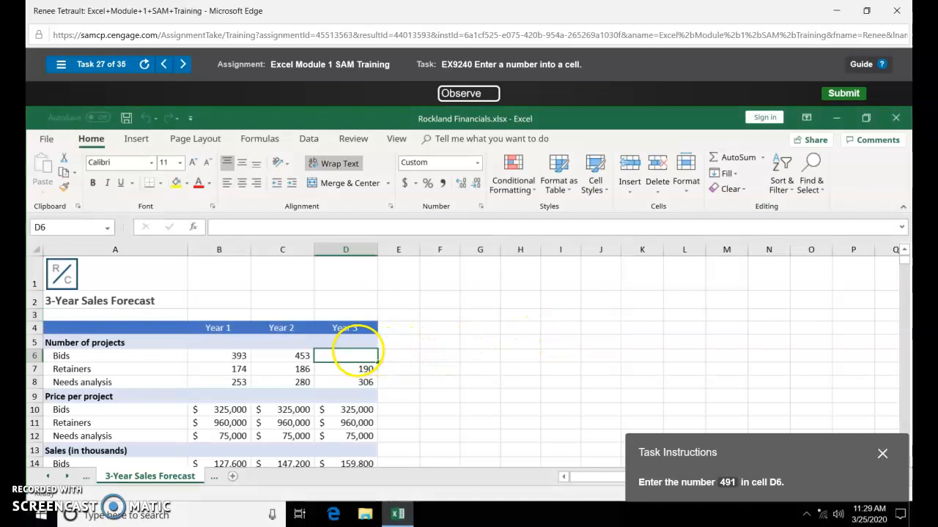
pyautogui.write('491')
pyautogui.press('Return')
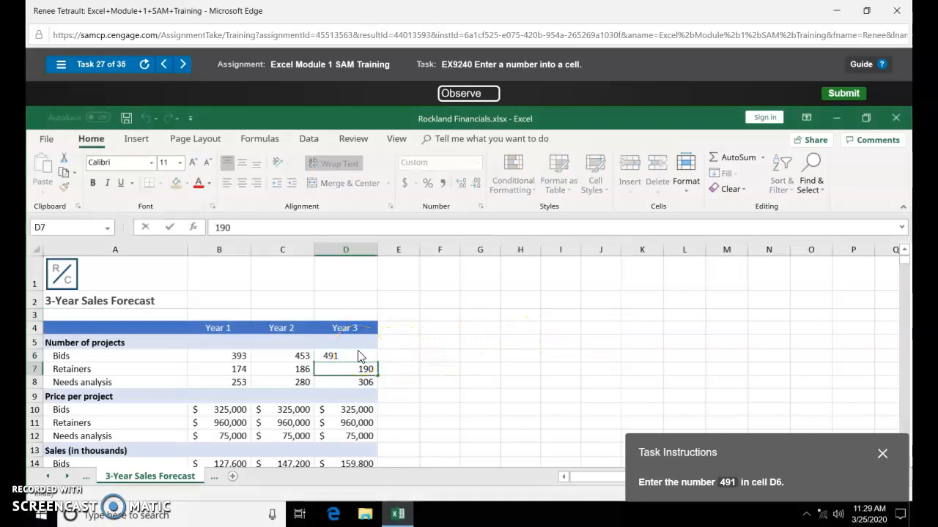
pyautogui.click(395, 340)
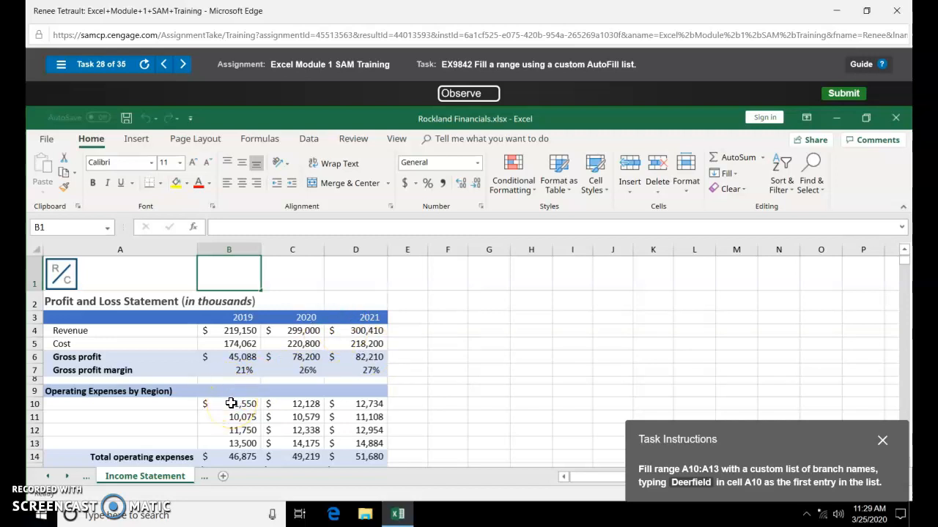
# - Fill A10:A13 with Deerfield, New York, Dallas and San Diego from the custom list
pyautogui.click(167, 408)
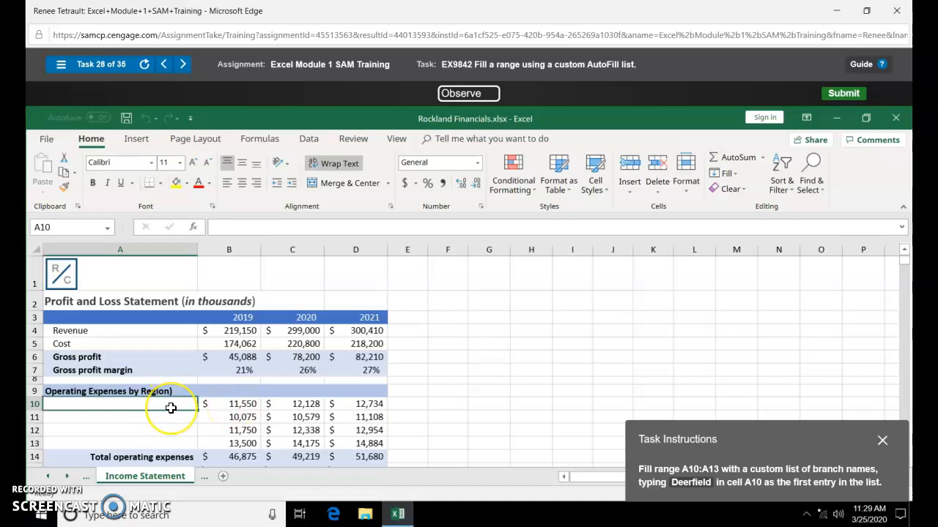
pyautogui.write('Deerfield')
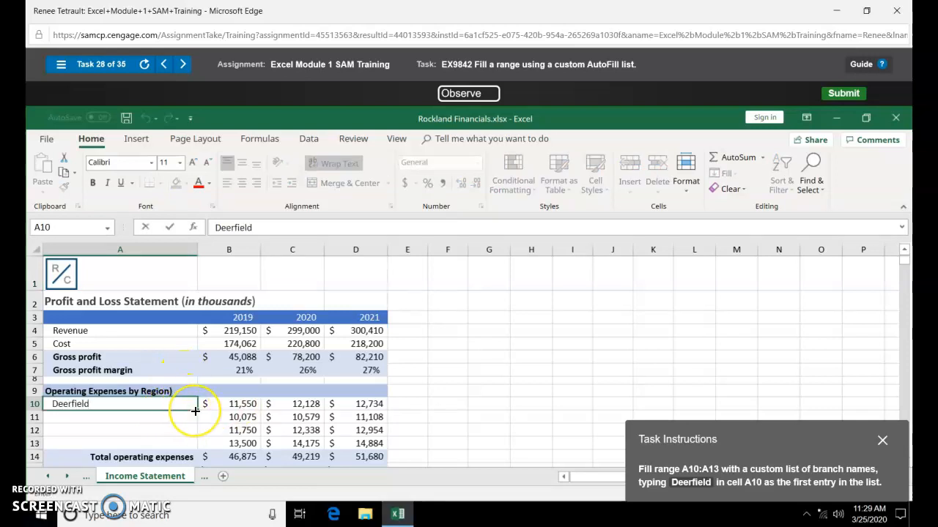
pyautogui.moveTo(195, 411); pyautogui.dragTo(184, 447)
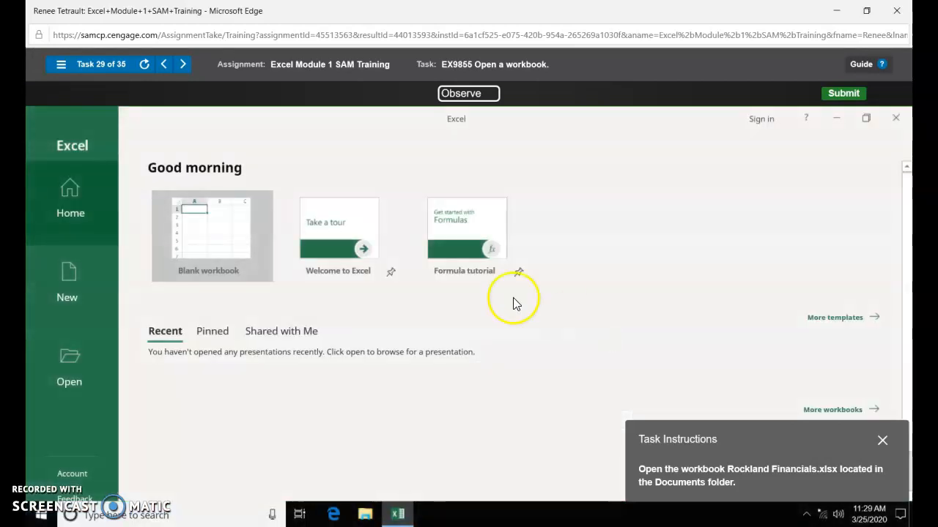
# - Open Rockland Financials.xlsx from the Documents folder
pyautogui.click(81, 378)
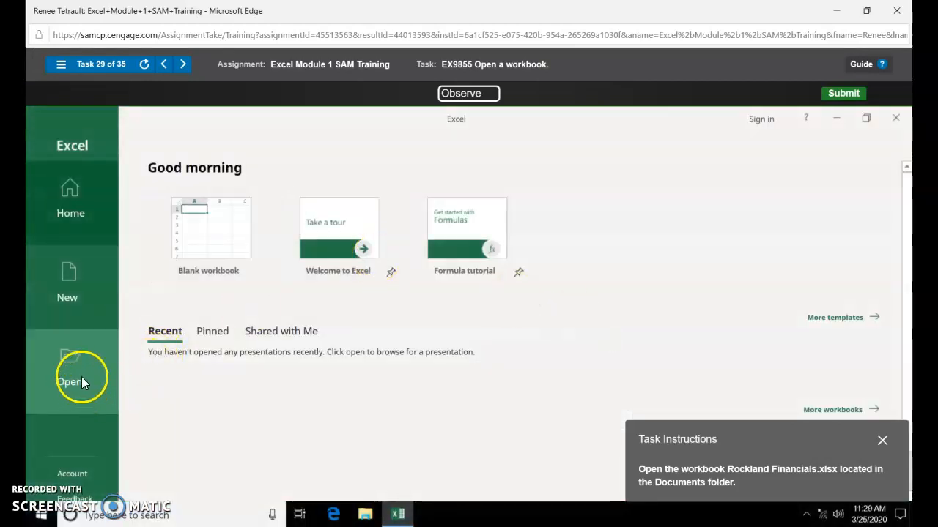
pyautogui.click(198, 378)
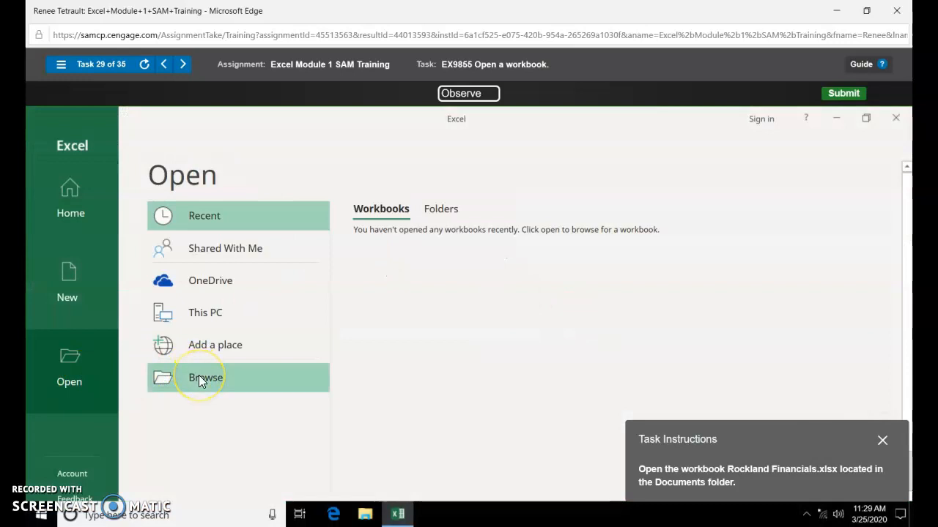
pyautogui.click(423, 285)
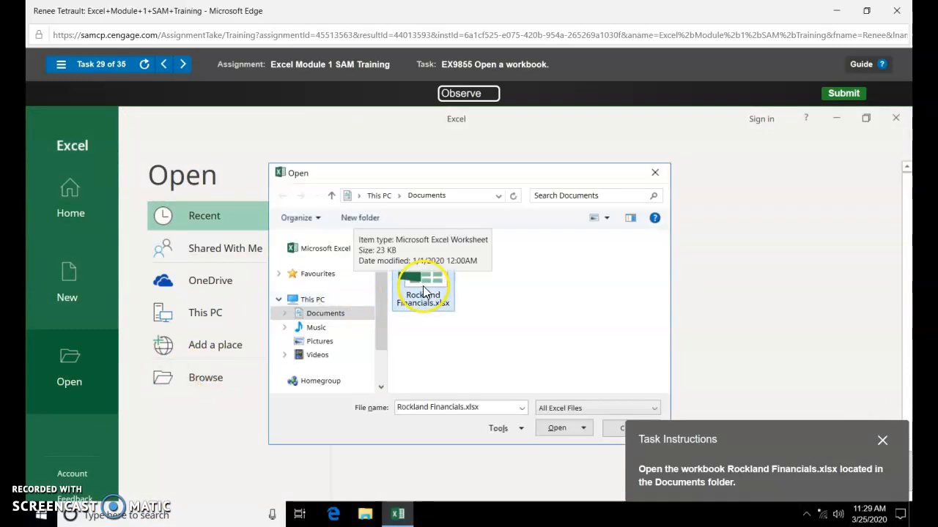
pyautogui.click(546, 425)
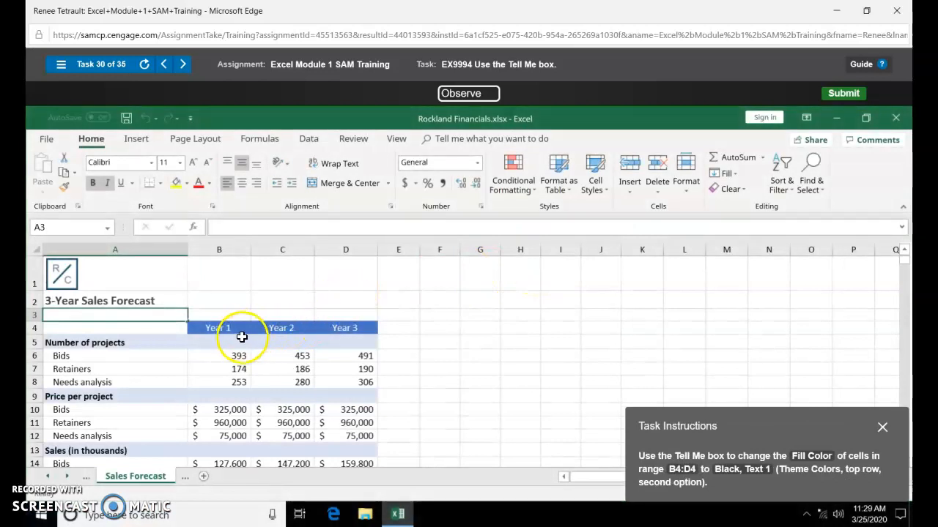
# - Give the Year headers B4:D4 a Black, Text 1 fill using Tell Me
pyautogui.moveTo(234, 328); pyautogui.dragTo(329, 329)
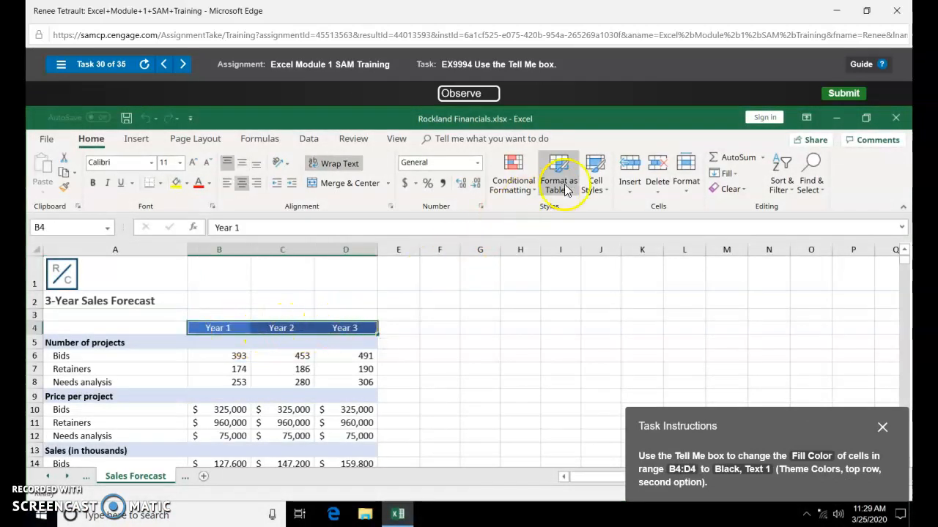
pyautogui.click(533, 138)
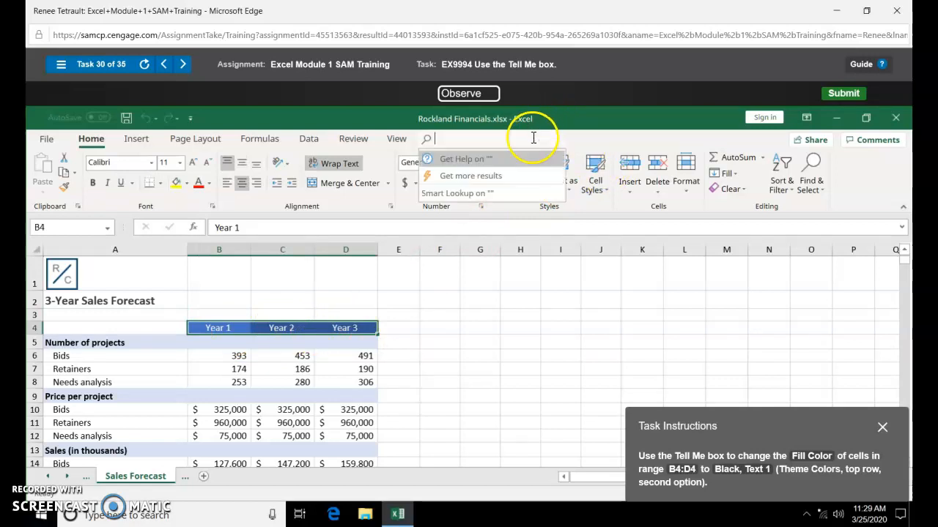
pyautogui.write('Fill Color')
pyautogui.click(557, 160)
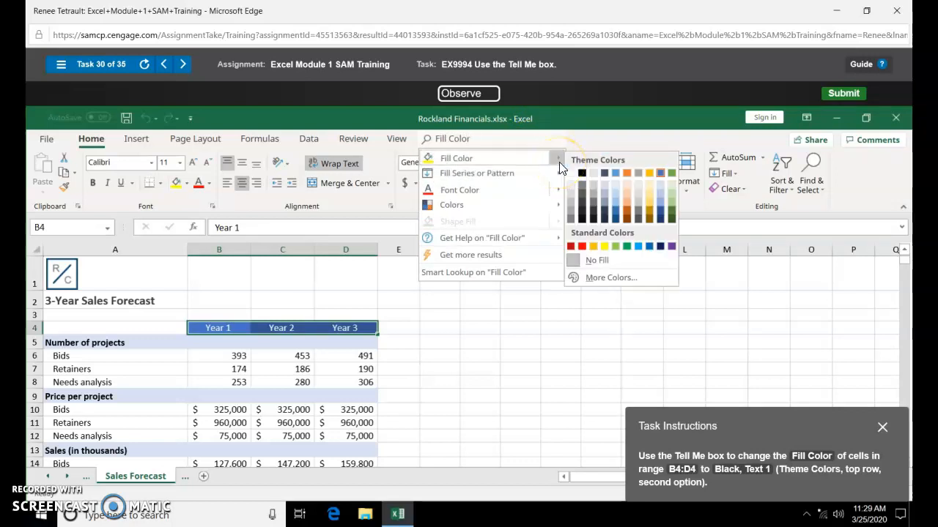
pyautogui.click(587, 176)
pyautogui.click(581, 174)
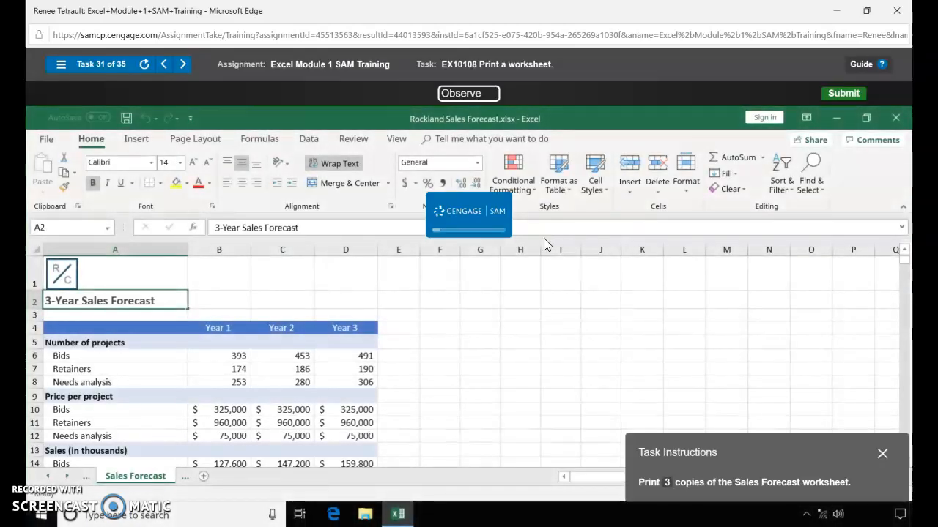
pyautogui.click(466, 261)
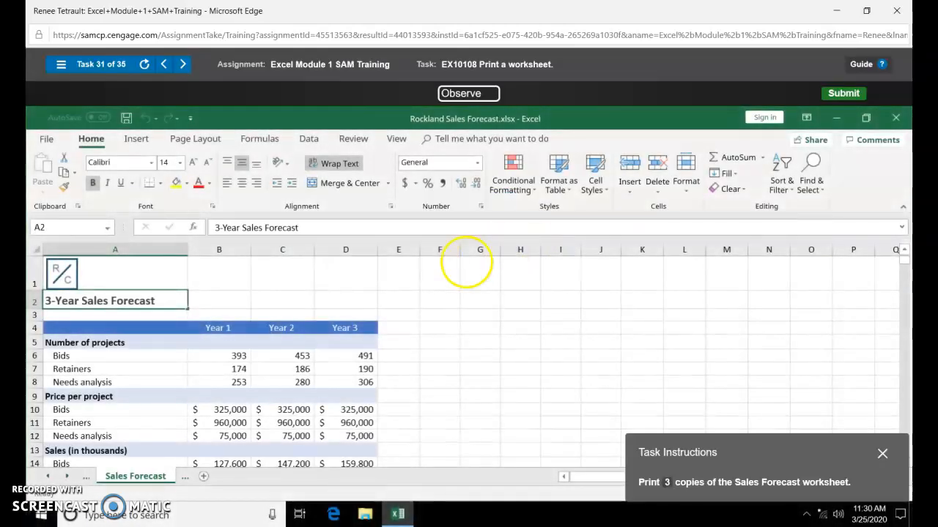
# - Print the Sales Forecast worksheet
pyautogui.click(47, 139)
pyautogui.click(62, 341)
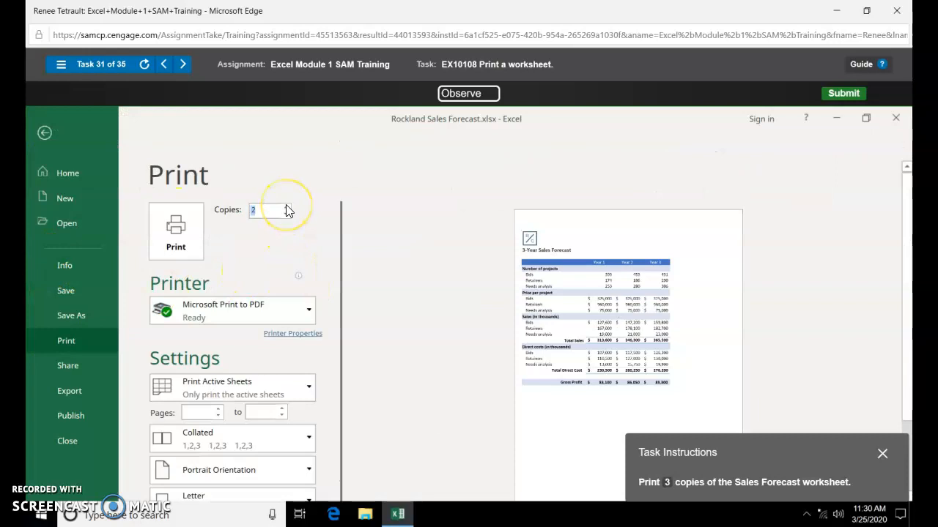
pyautogui.click(175, 230)
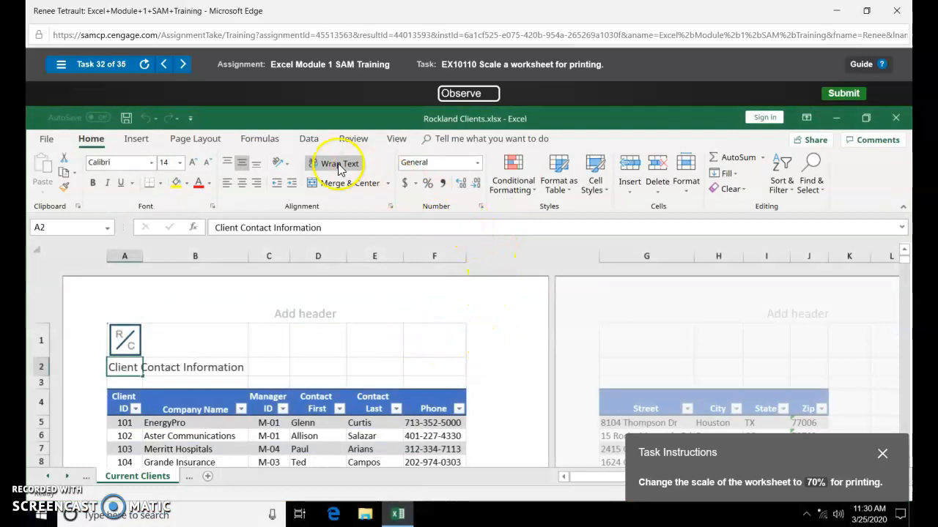
# - Scale the printout to 70%, then copy B7's average-revenue formula into C7
pyautogui.click(212, 141)
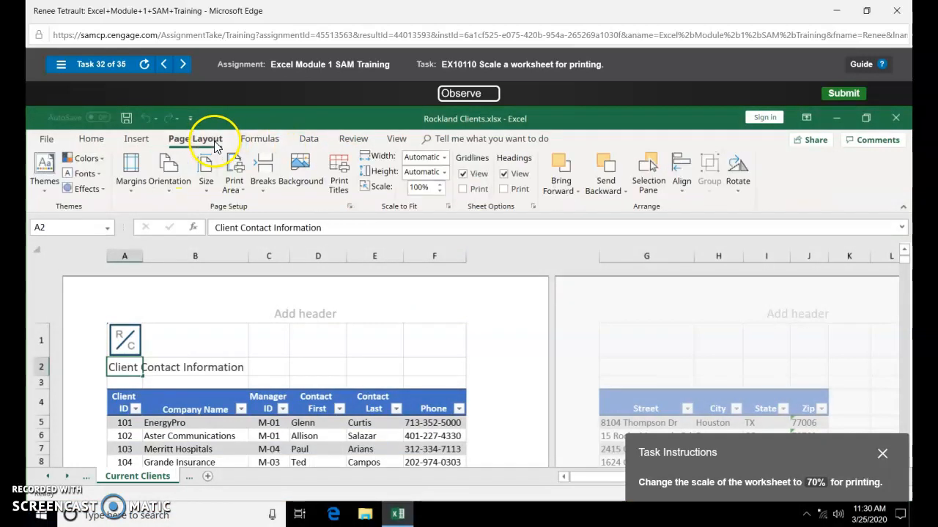
pyautogui.click(440, 191)
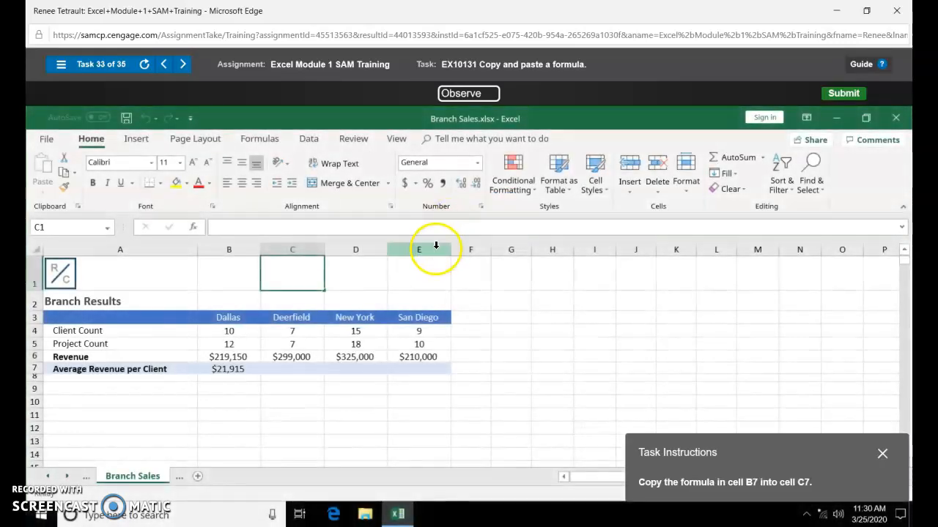
pyautogui.click(241, 370)
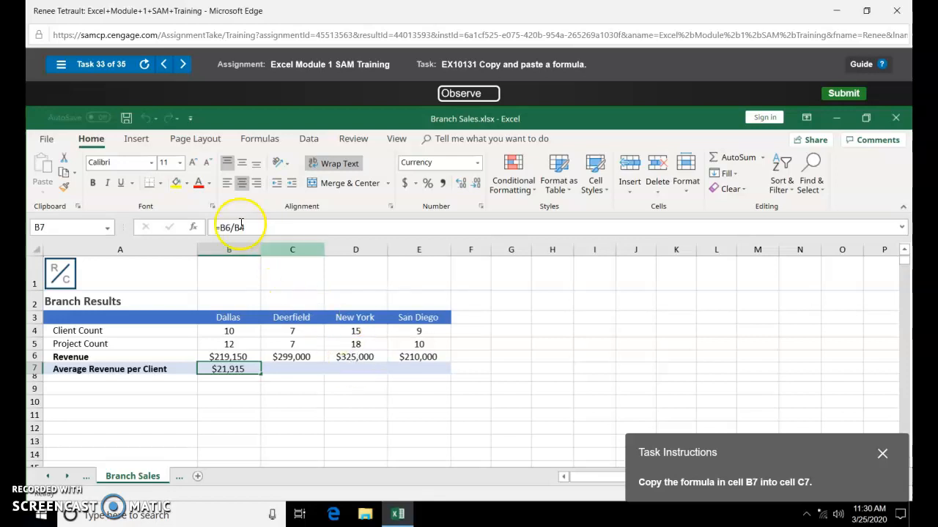
pyautogui.click(64, 173)
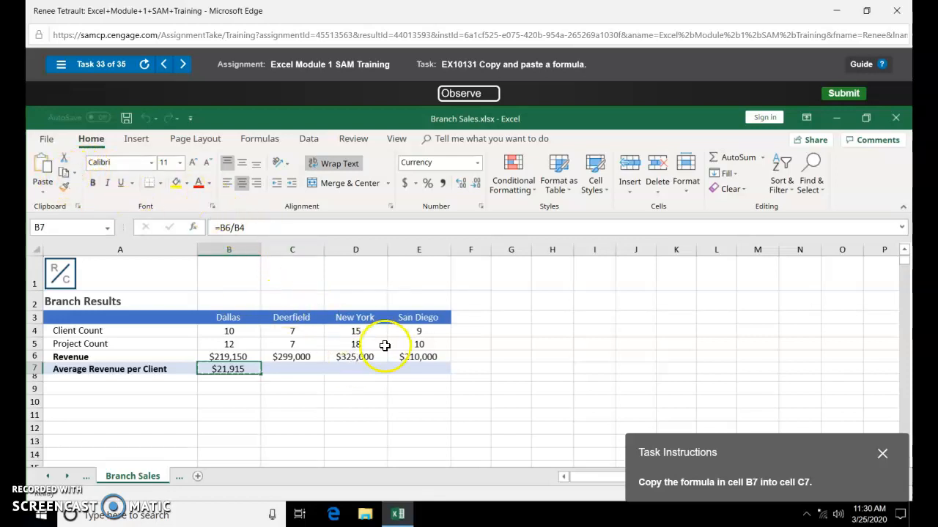
pyautogui.click(319, 368)
pyautogui.click(42, 170)
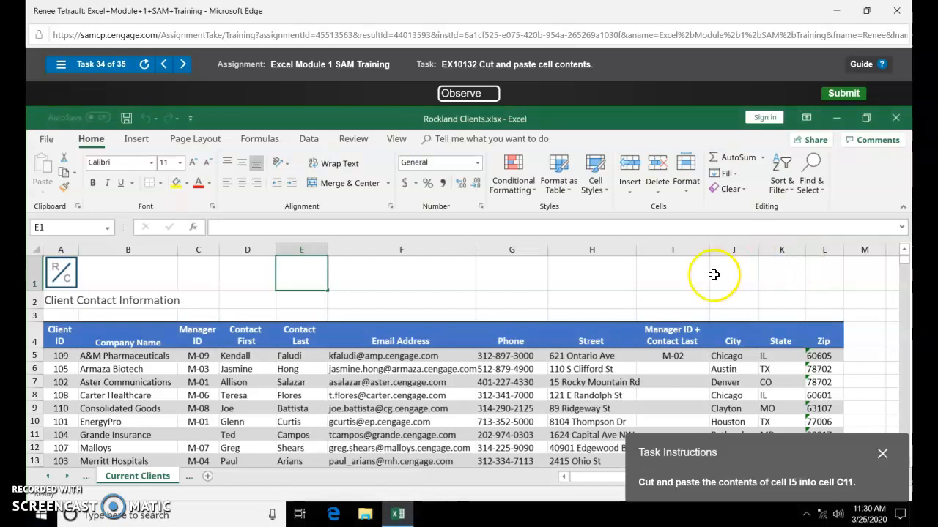
# - Move M-02 from I5 to C11 and show Current Clients in Page Layout view
pyautogui.click(682, 356)
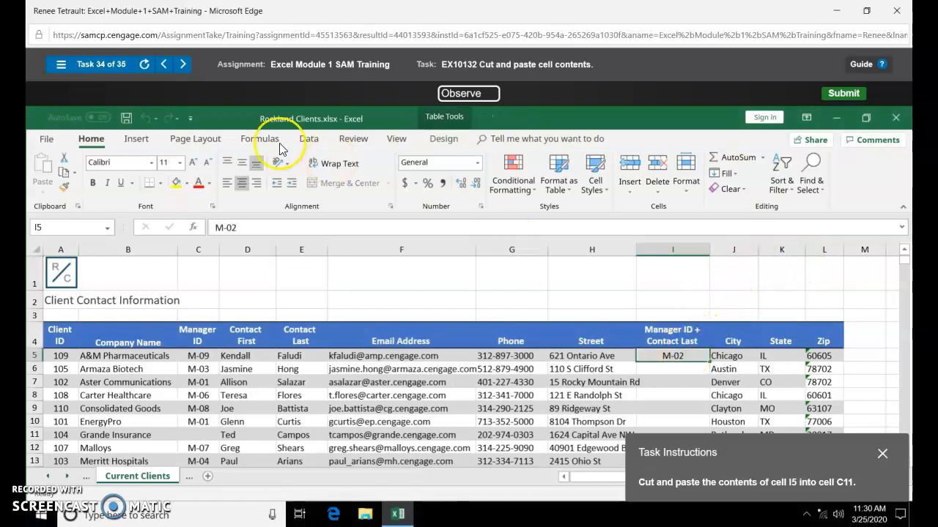
pyautogui.click(63, 164)
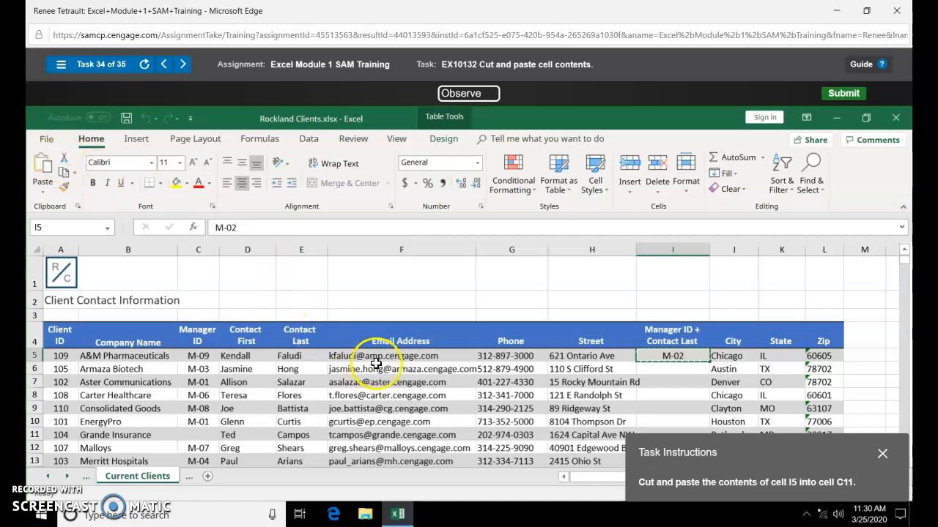
pyautogui.scroll(-1, 235, 392)
pyautogui.click(192, 369)
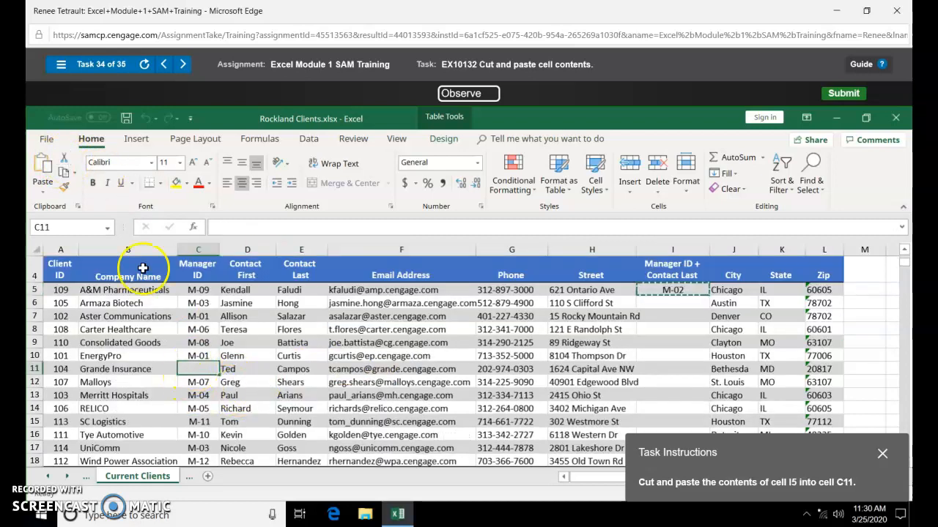
pyautogui.click(43, 160)
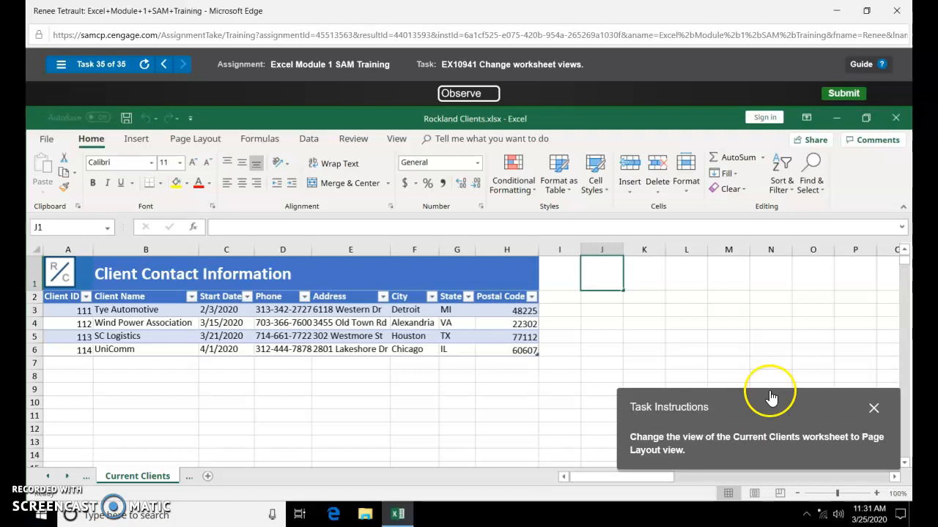
pyautogui.click(757, 494)
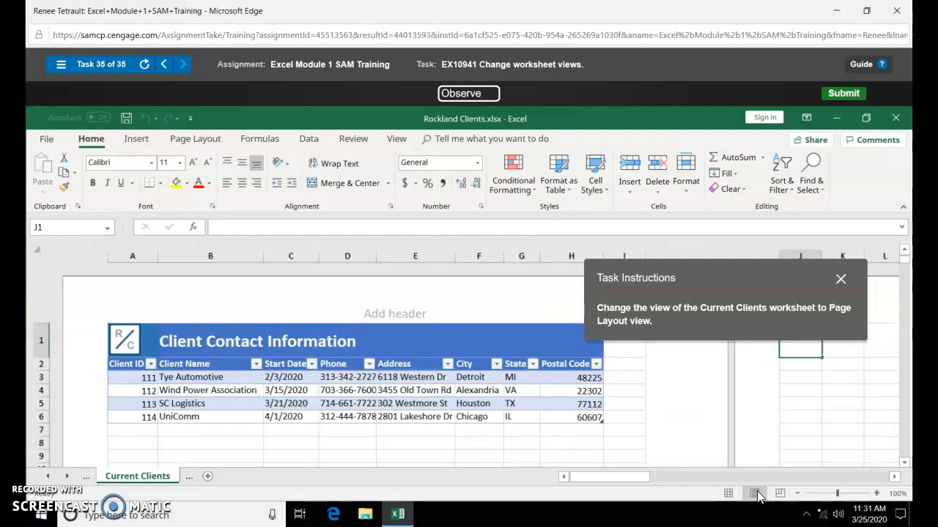